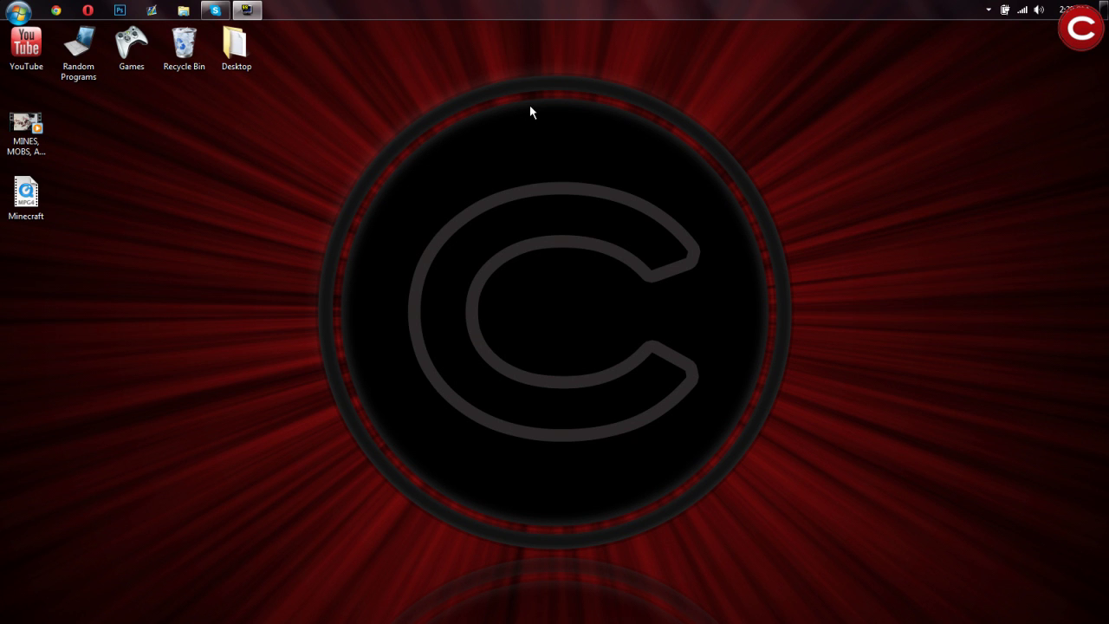
Step: Open the YouTube desktop folder and then its OBS subfolder in Explorer
double_click(19, 61)
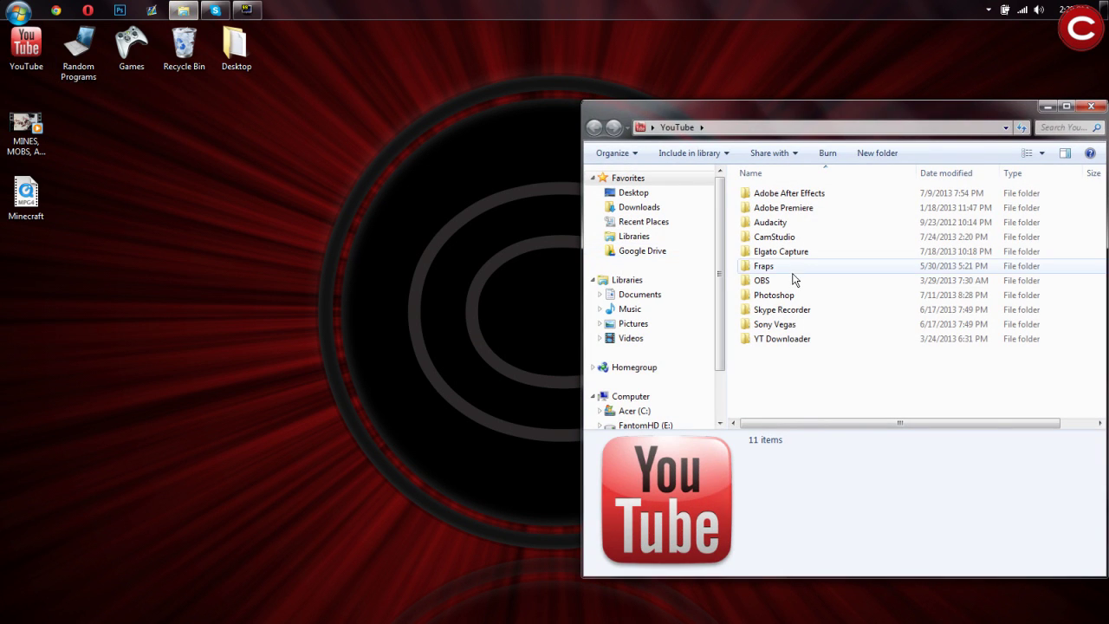
double_click(791, 280)
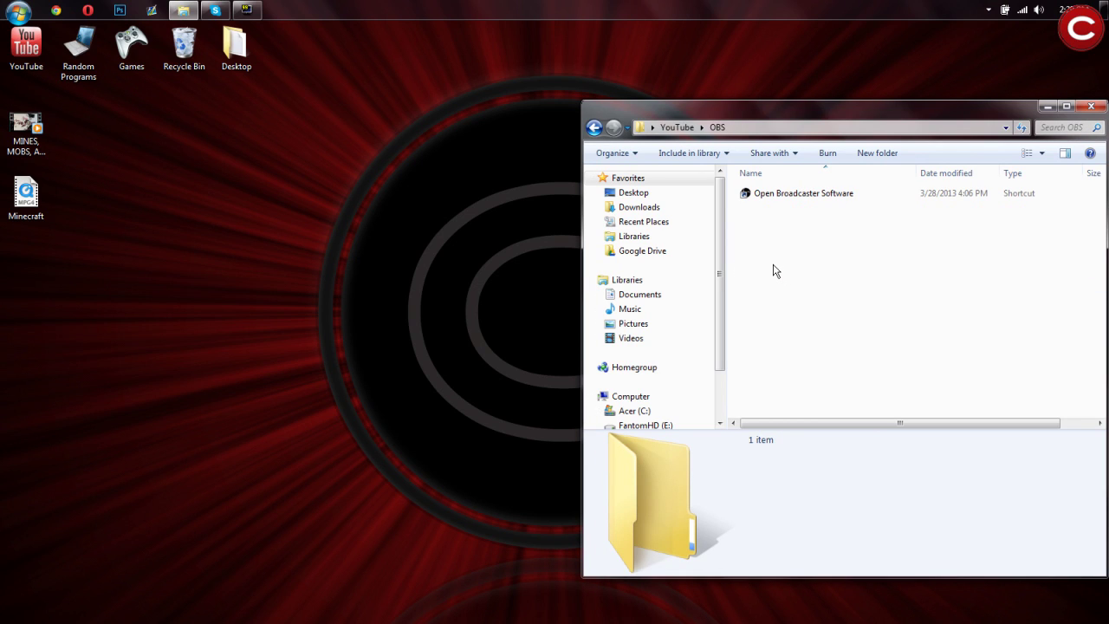
Step: Launch Open Broadcaster Software from its shortcut and close the Explorer window
double_click(787, 192)
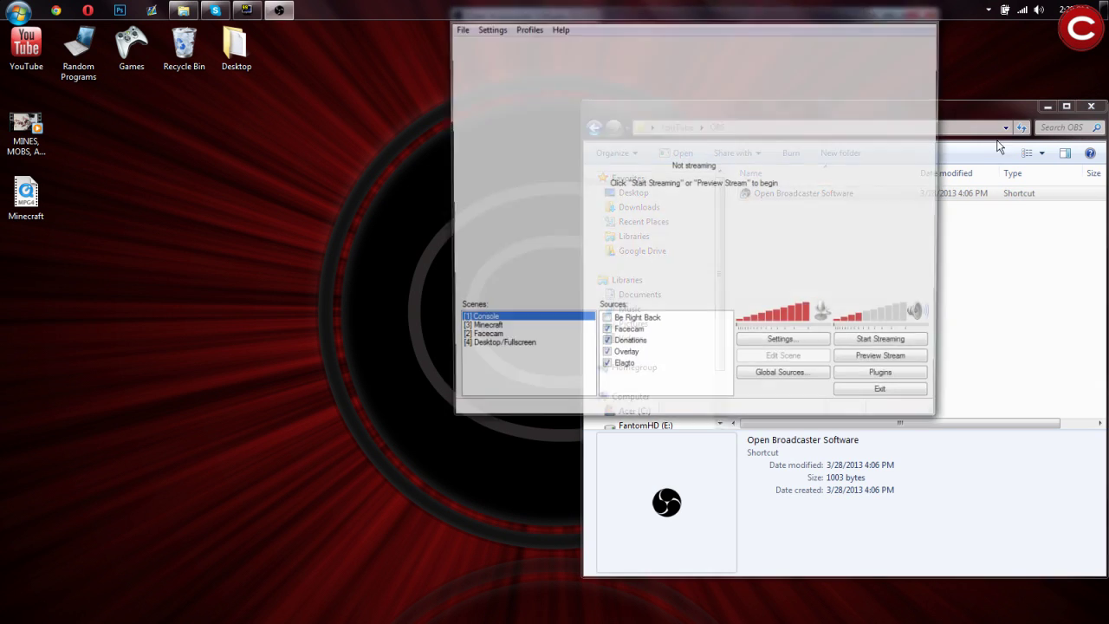
left_click(1086, 109)
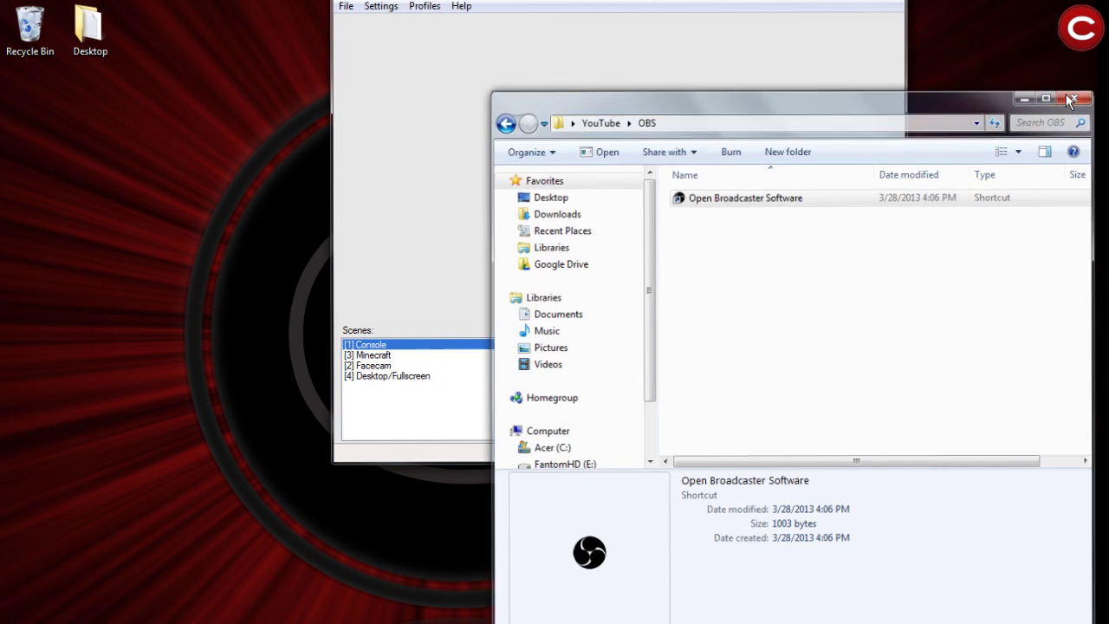
left_click(1072, 99)
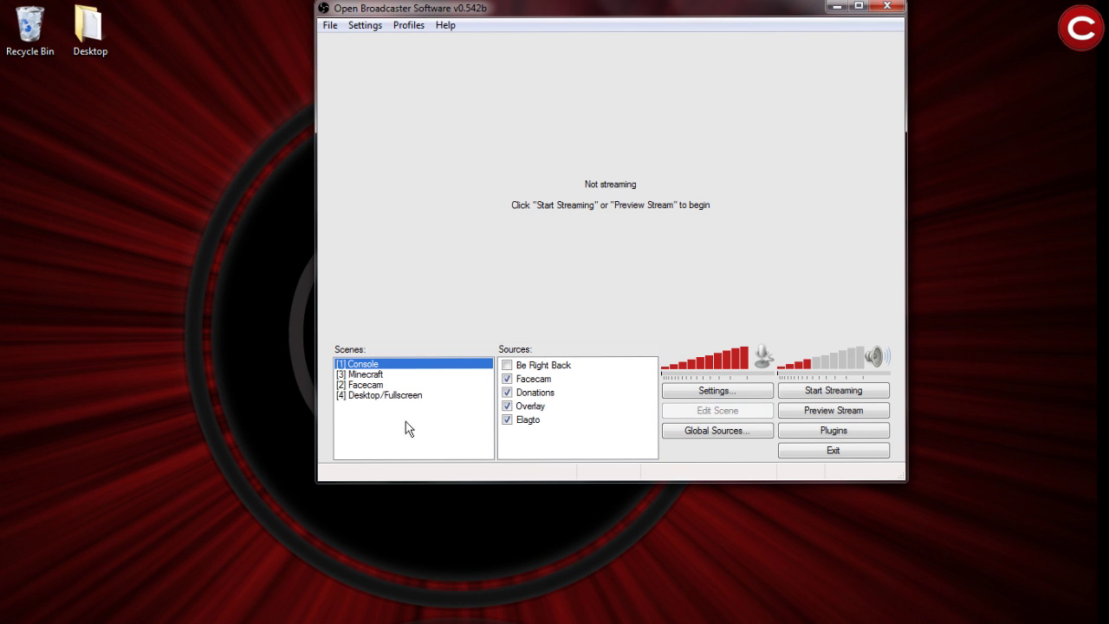
Step: Add a new scene named Tut
right_click(411, 448)
left_click(444, 457)
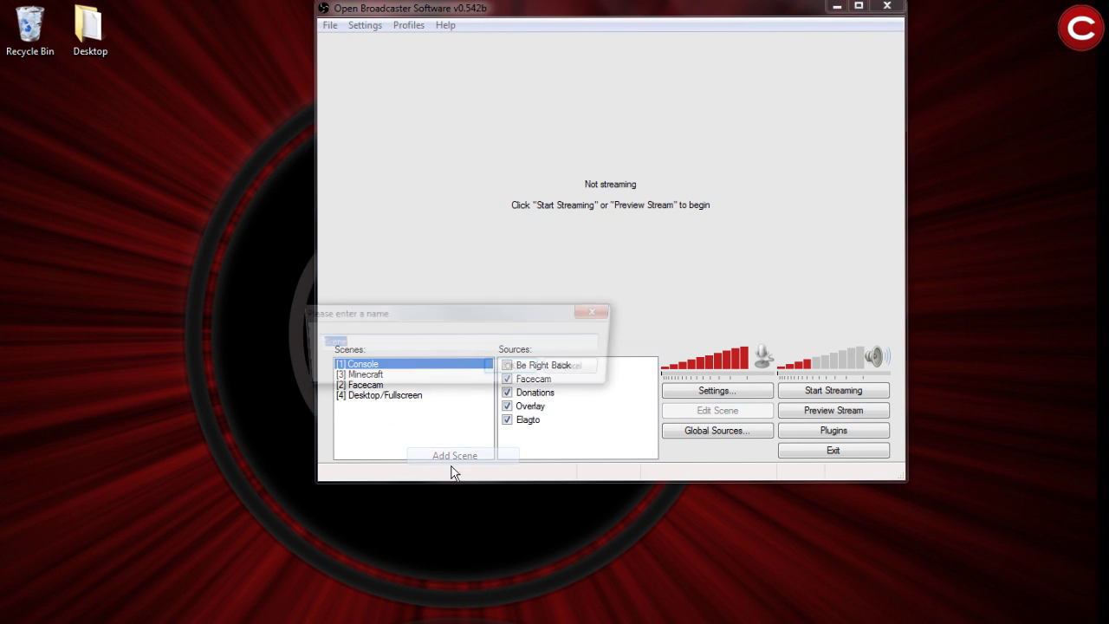
type("Tut")
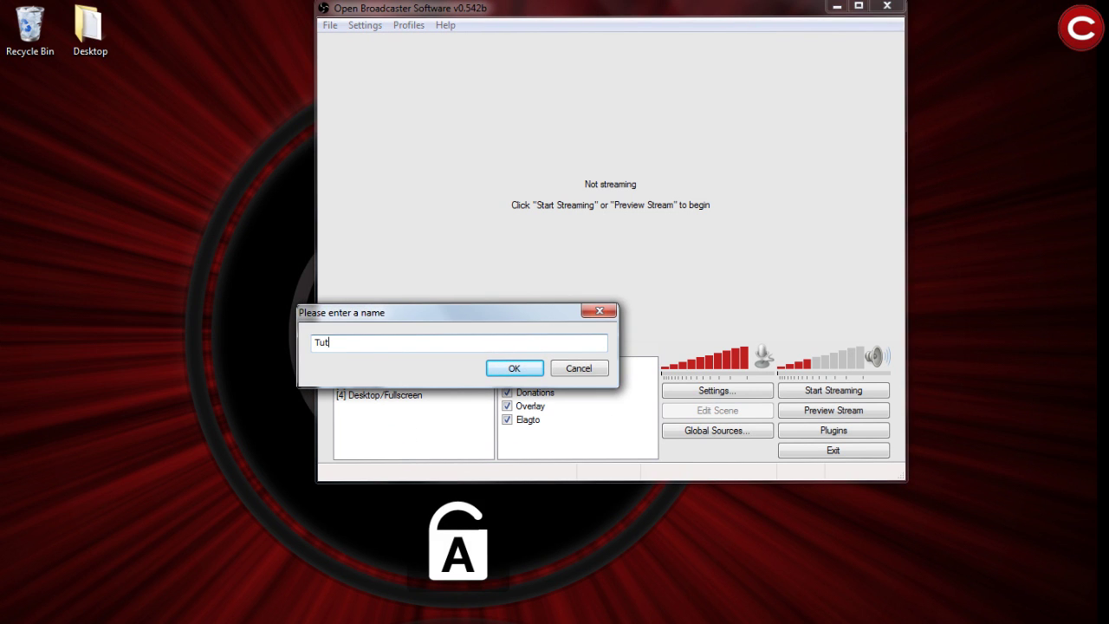
key("Return")
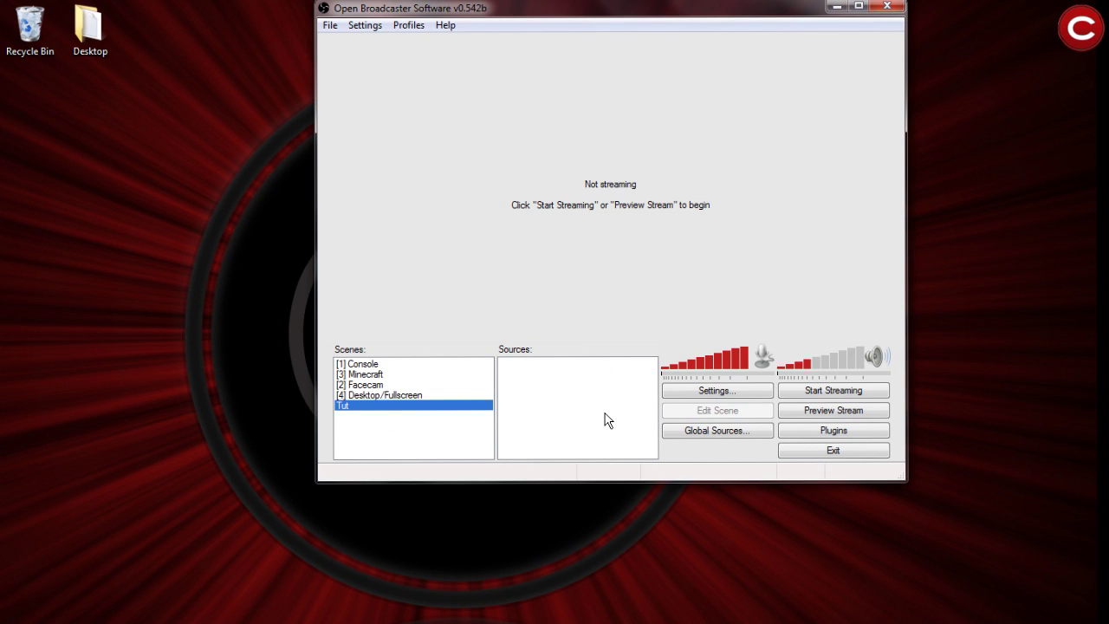
Step: Add a Video Capture Device source named Facecam to the Tut scene
right_click(547, 378)
mouse_move(586, 385)
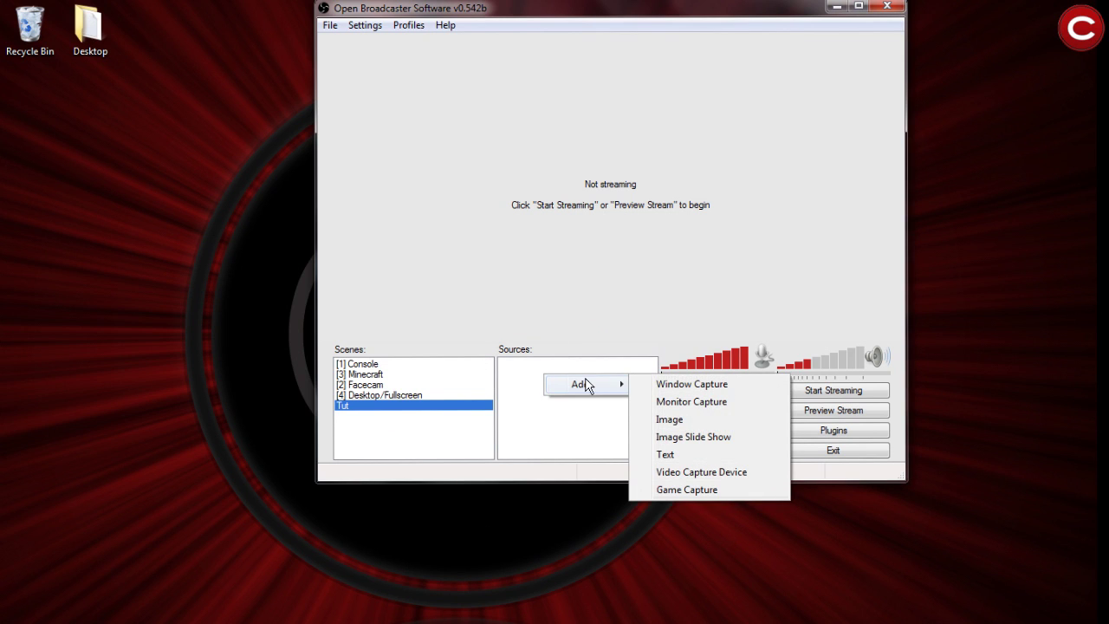
left_click(702, 472)
key("Caps_Lock")
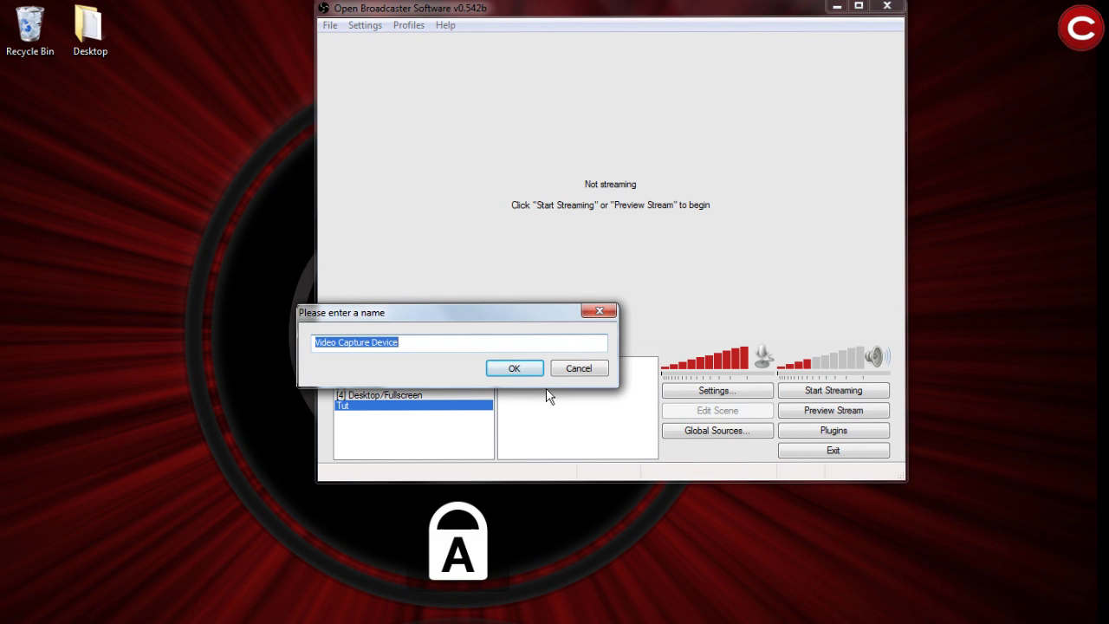
type("F")
key("Caps_Lock")
type("acecam")
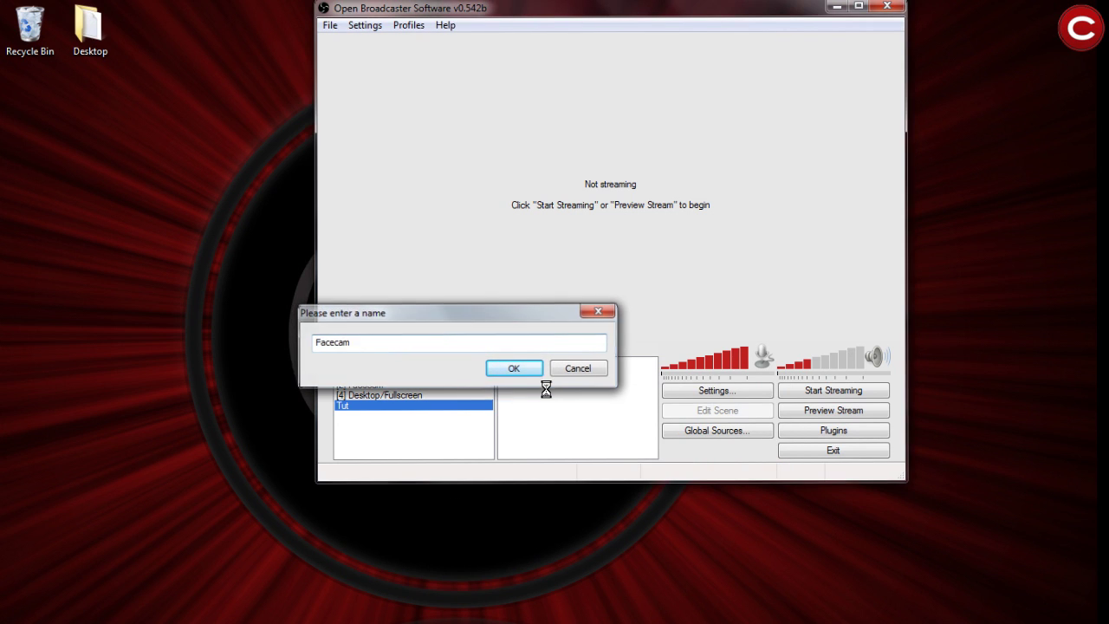
key("Return")
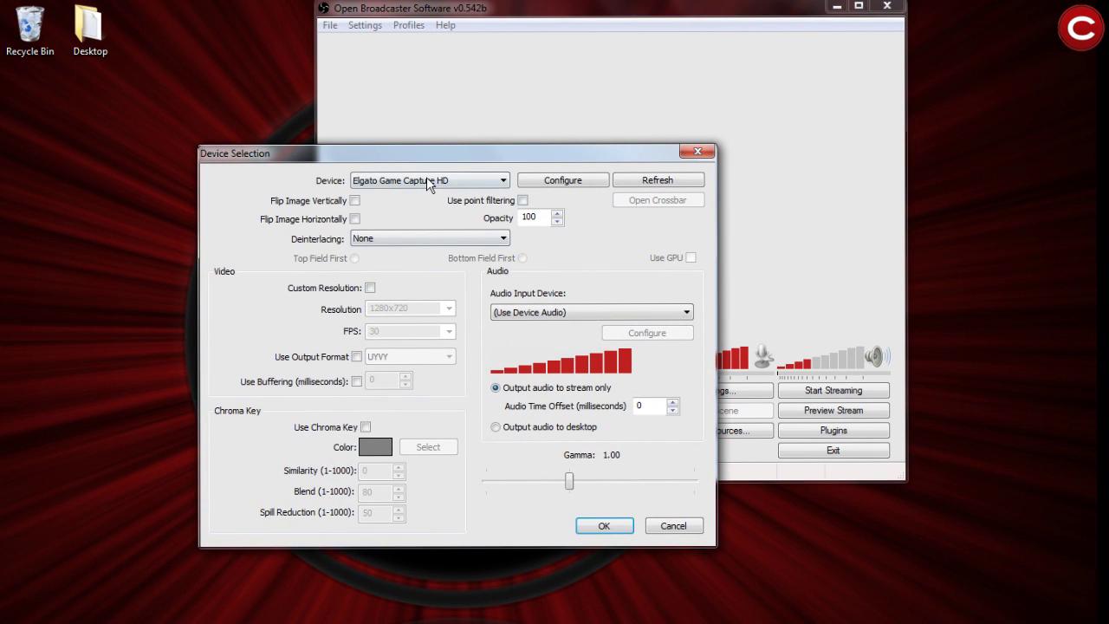
Step: Use the 1.3M HD WebCam for Facecam at custom 640x480 resolution with 2000 ms buffering
left_click(426, 176)
left_click(423, 207)
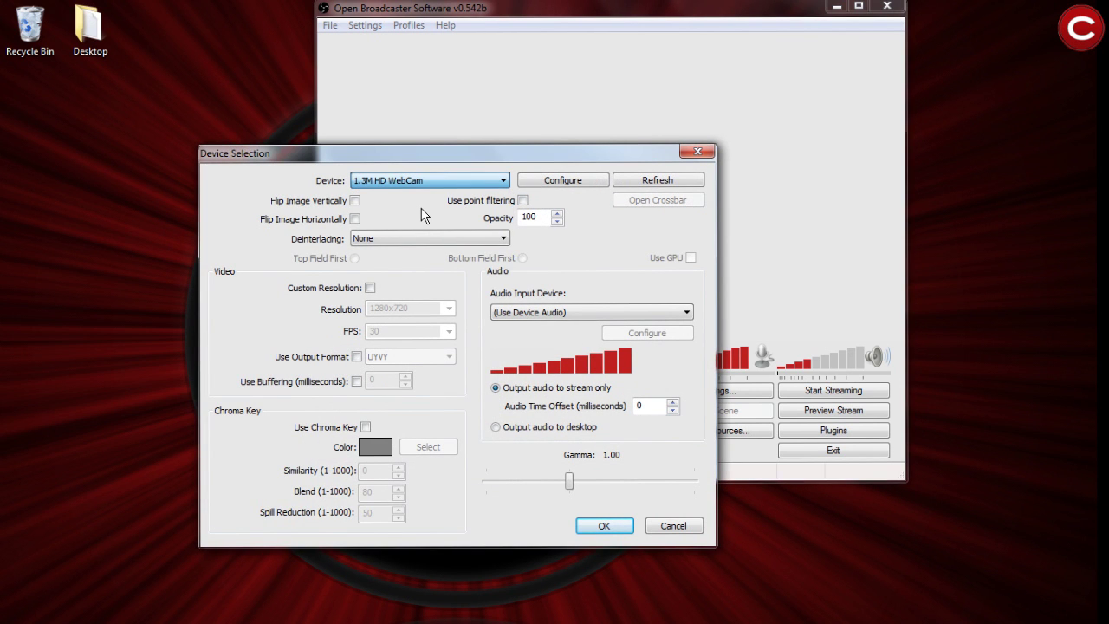
left_click(371, 289)
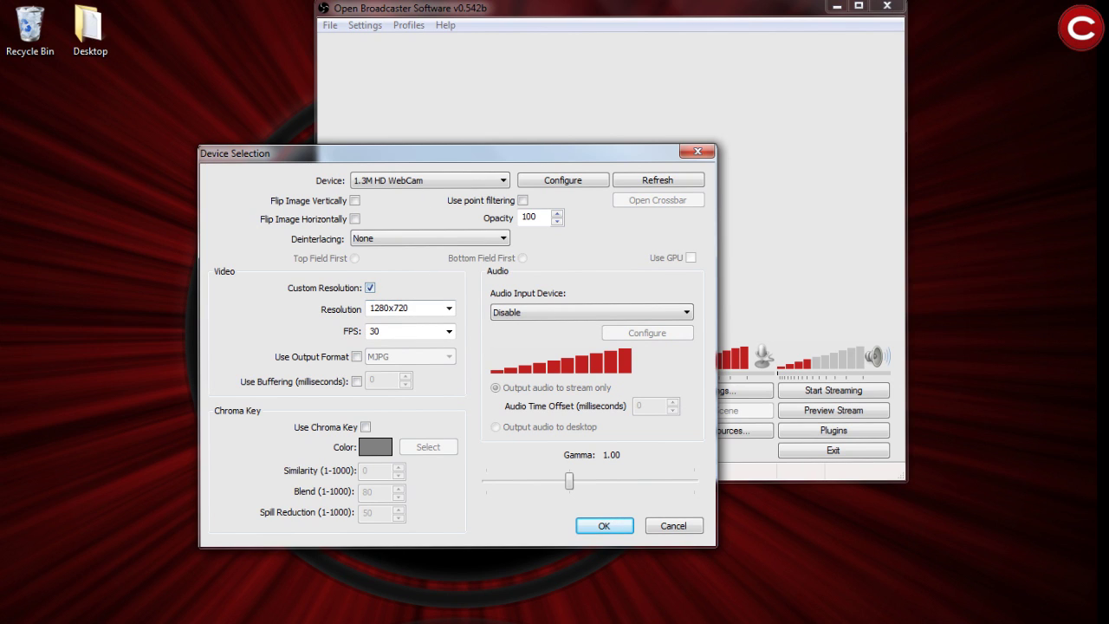
left_click(448, 310)
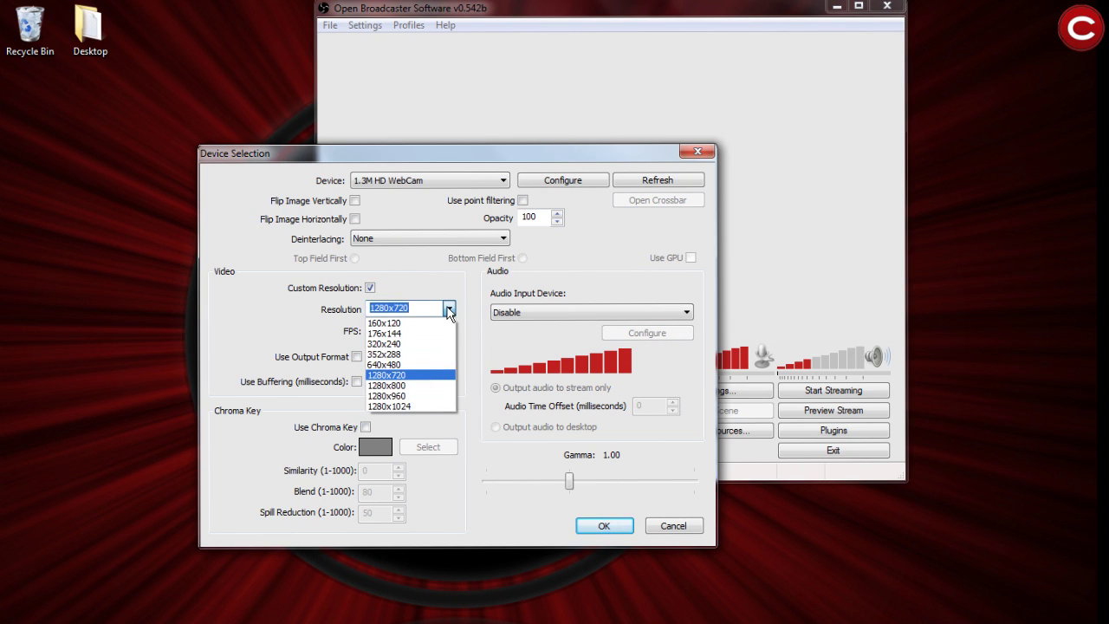
left_click(401, 366)
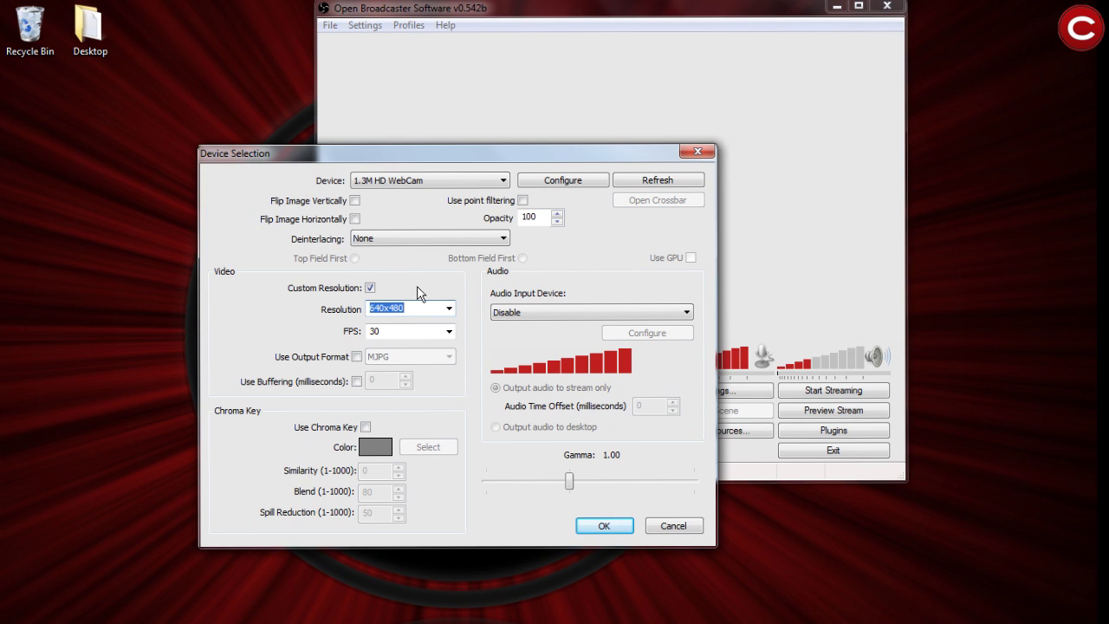
left_click(356, 381)
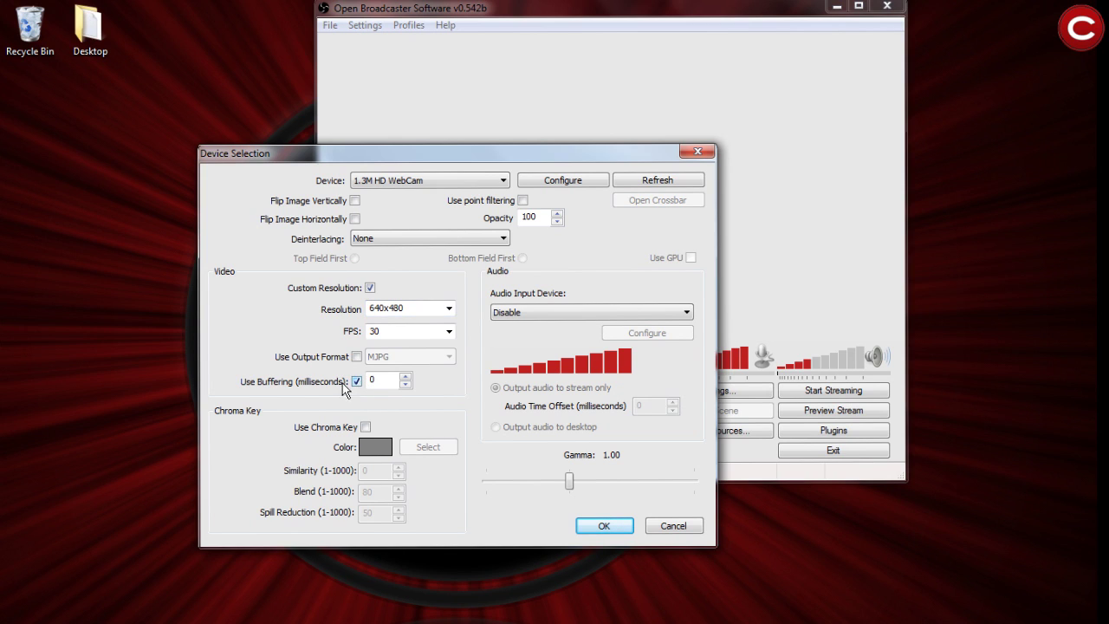
key("Tab")
type("2")
left_click(602, 525)
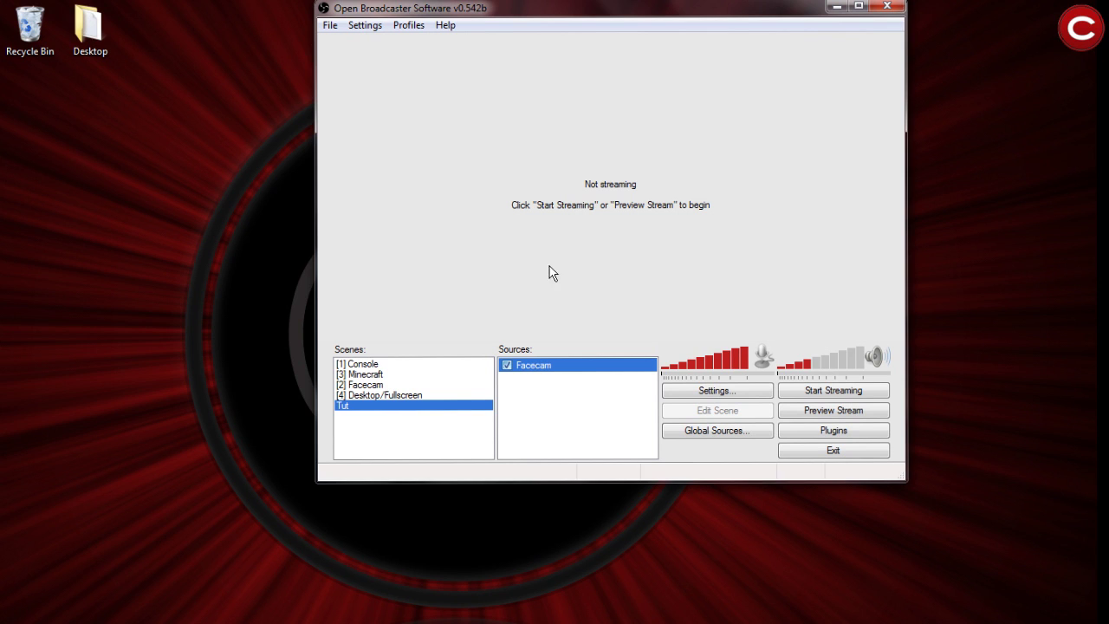
Step: Add a second Video Capture Device source named Elgato using Elgato Game Capture HD, then start the preview
right_click(541, 404)
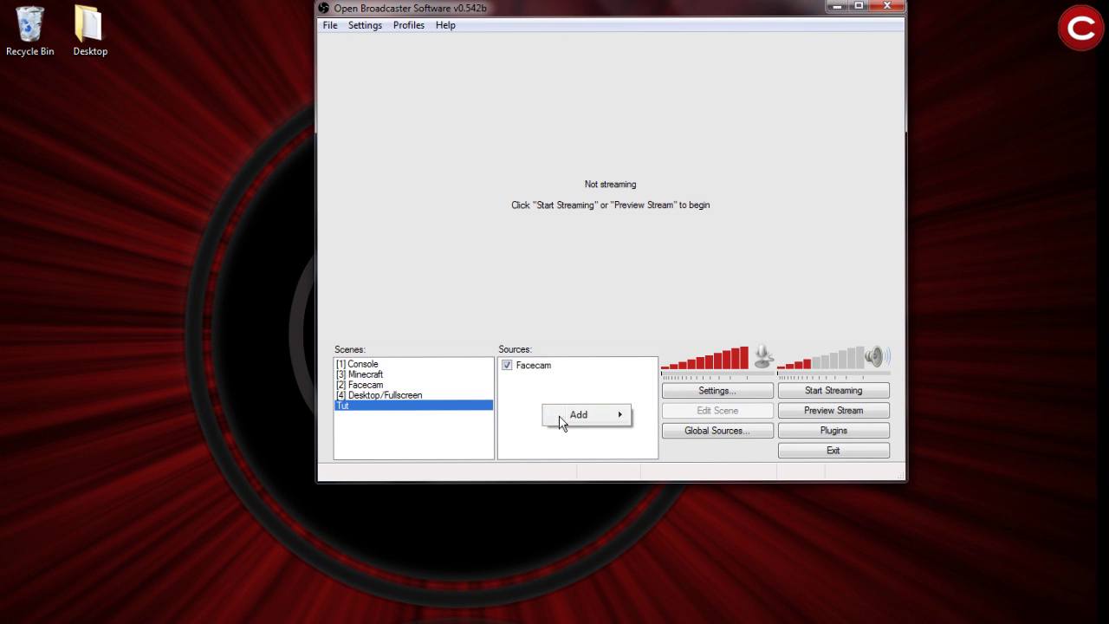
mouse_move(564, 414)
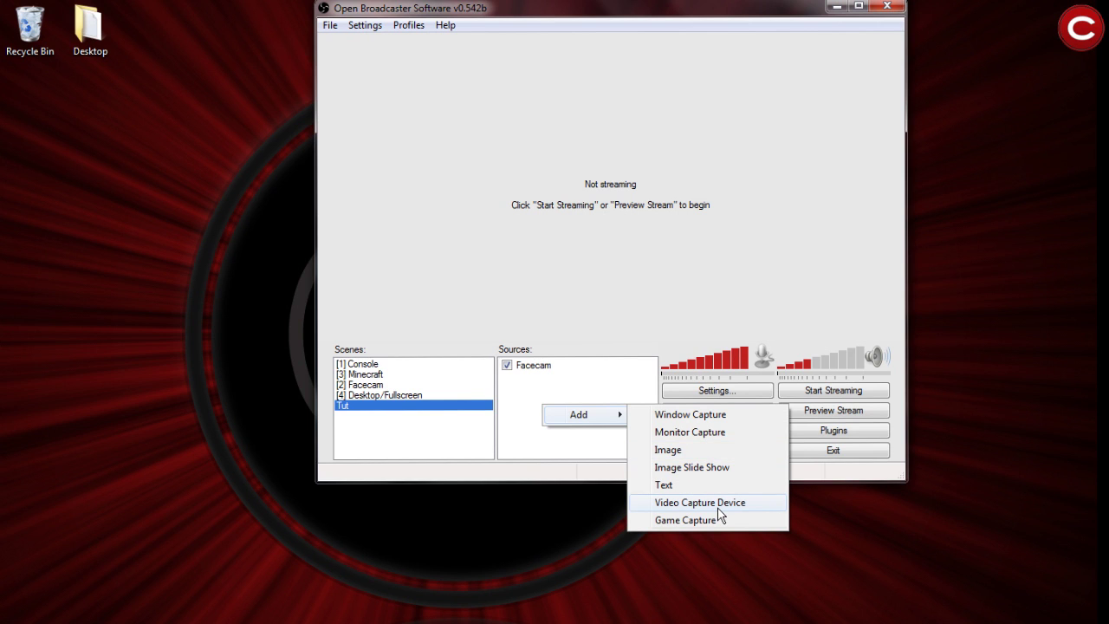
right_click(546, 394)
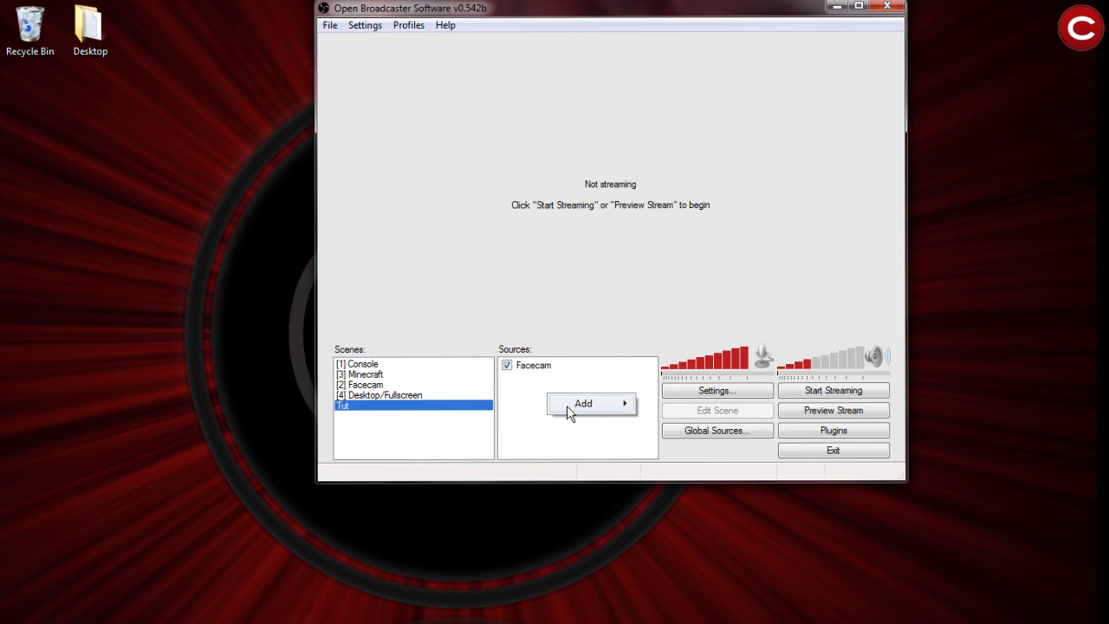
mouse_move(580, 412)
left_click(704, 492)
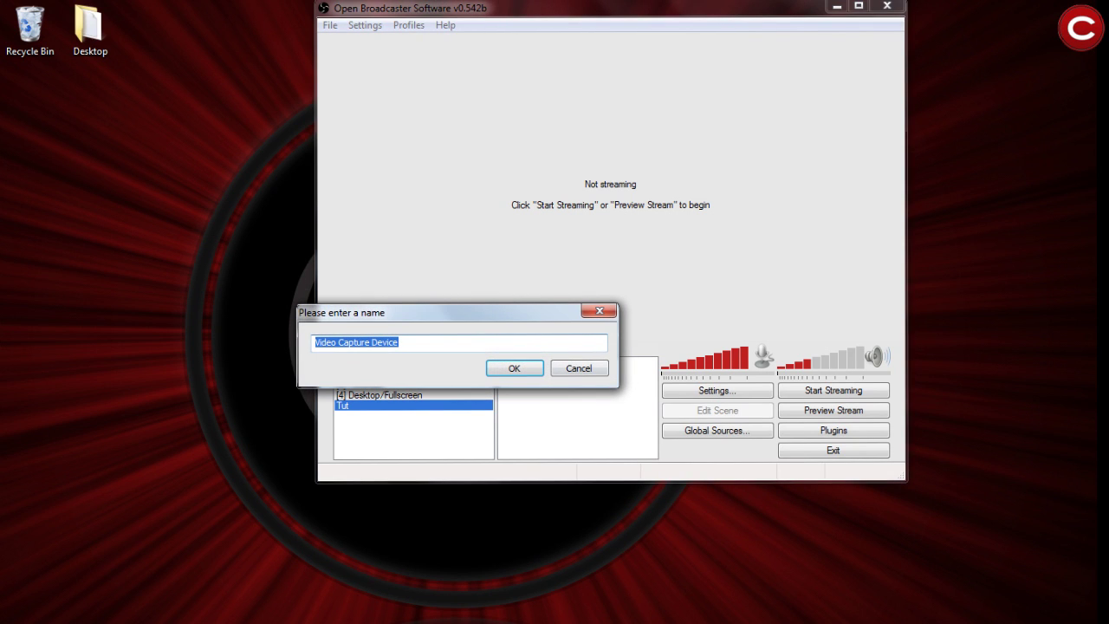
type("Elagt")
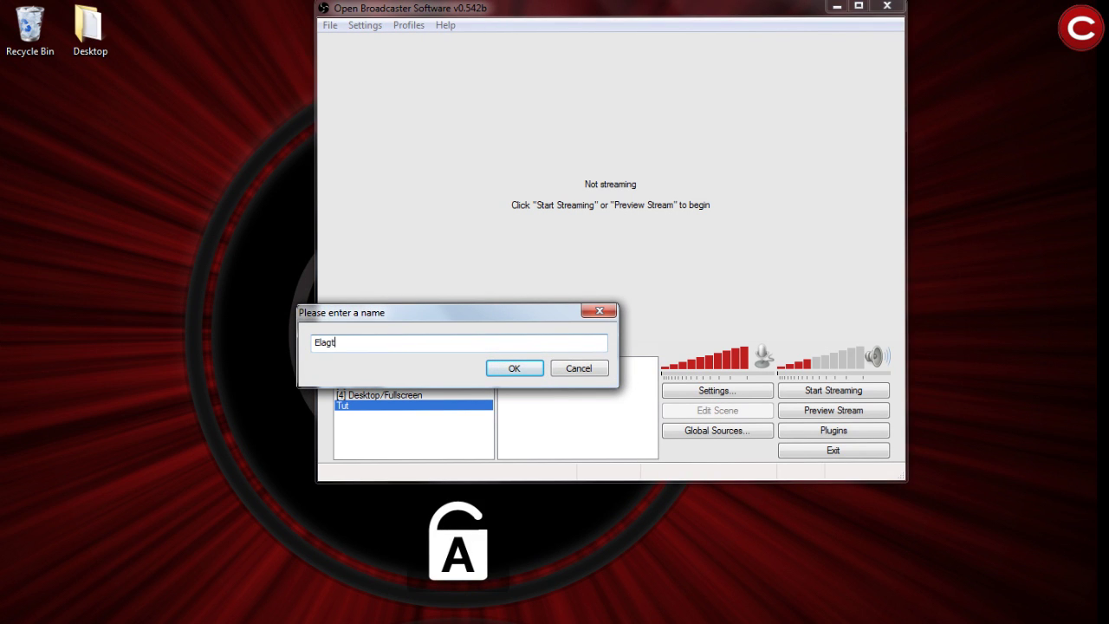
key("BackSpace")
key("BackSpace")
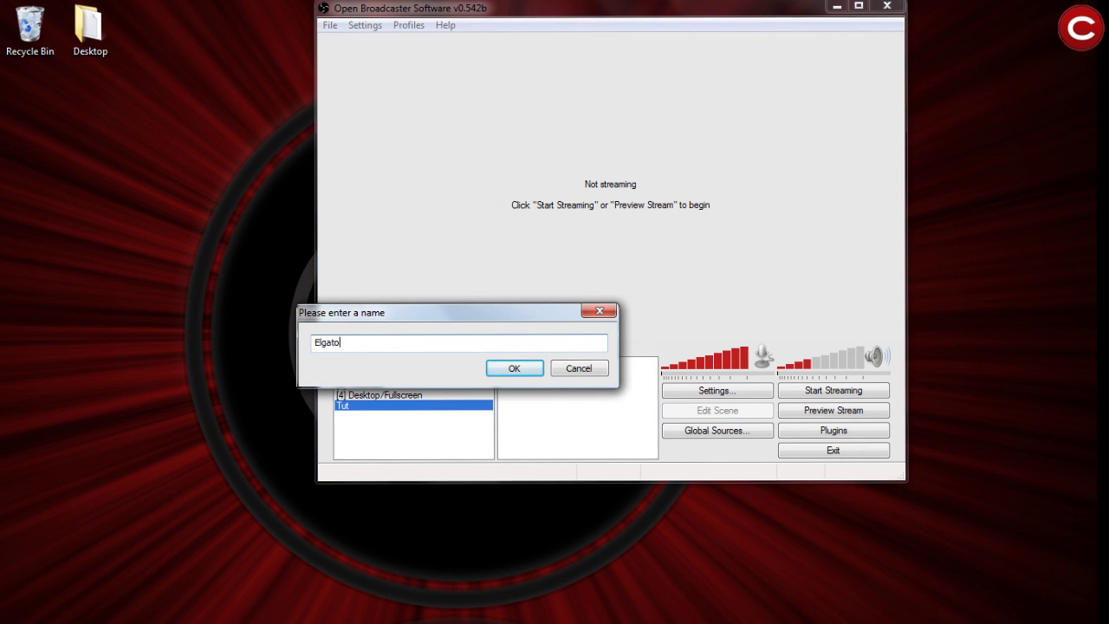
key("Return")
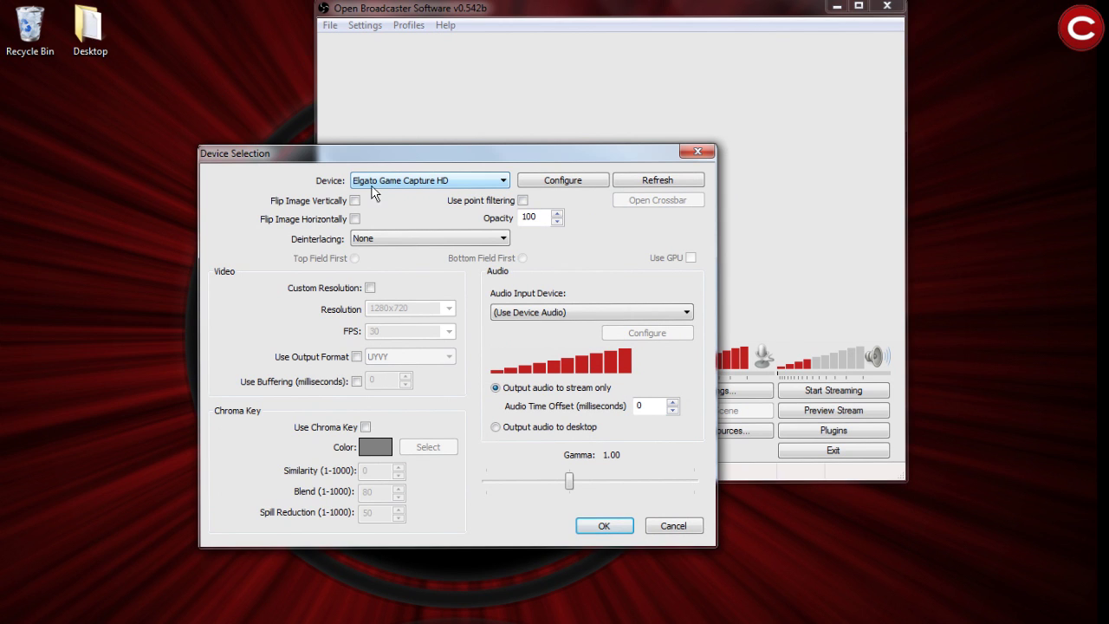
left_click(622, 525)
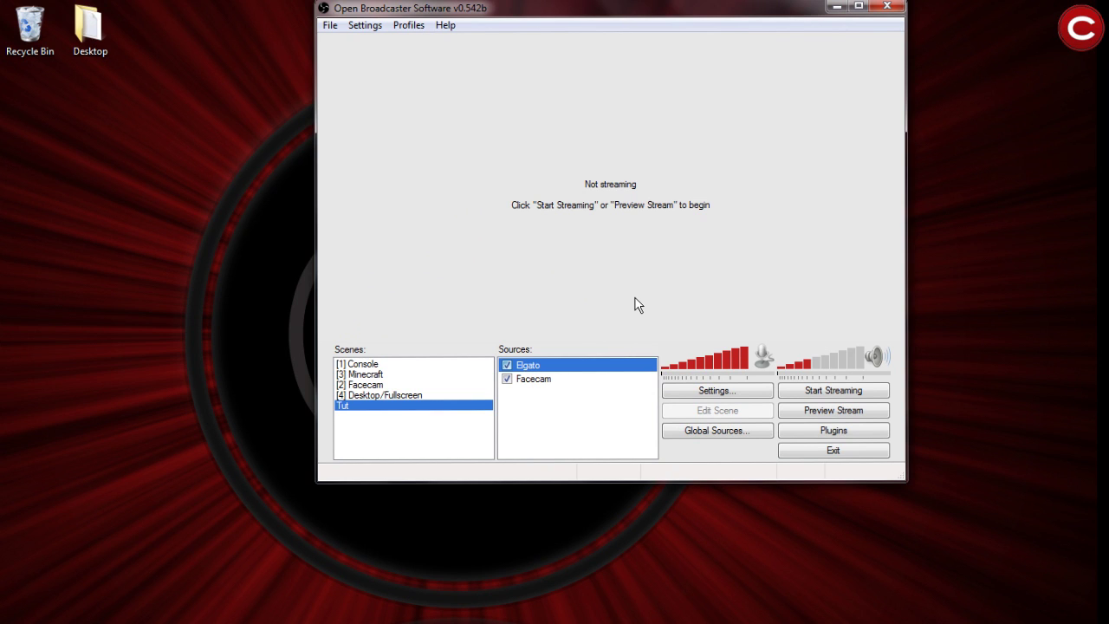
left_click(833, 412)
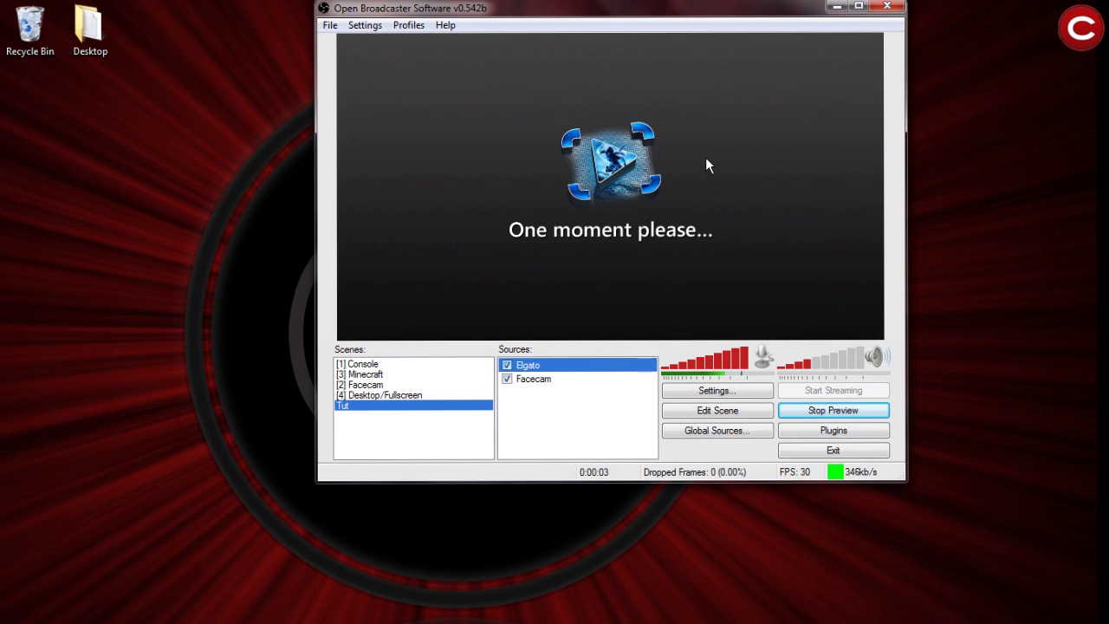
Step: Move Facecam up above Elgato in the Tut scene's source order
right_click(533, 385)
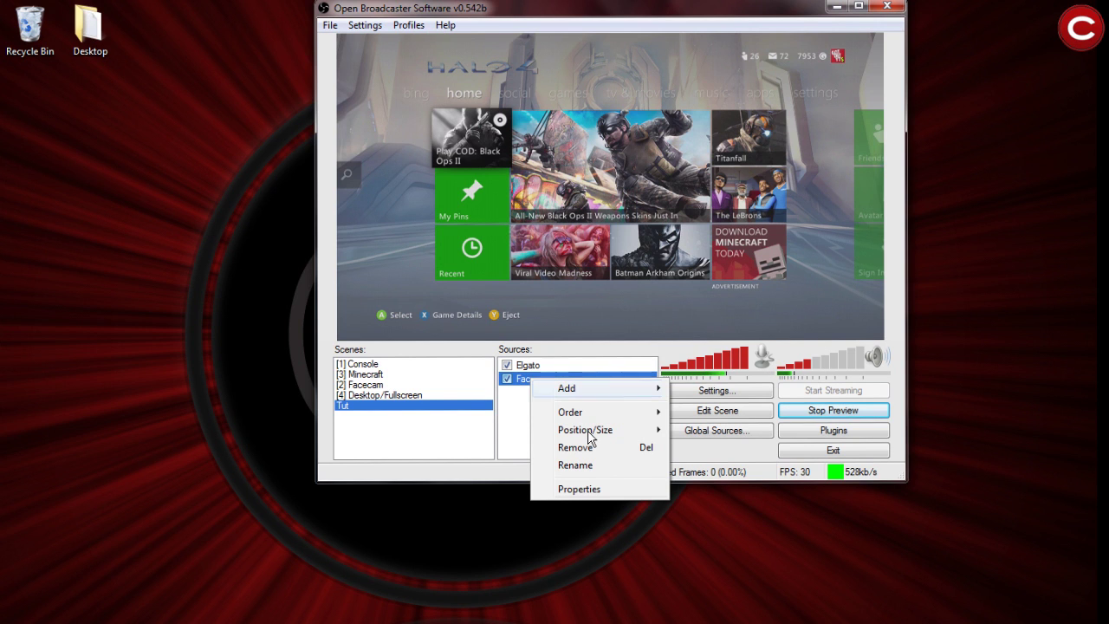
mouse_move(588, 433)
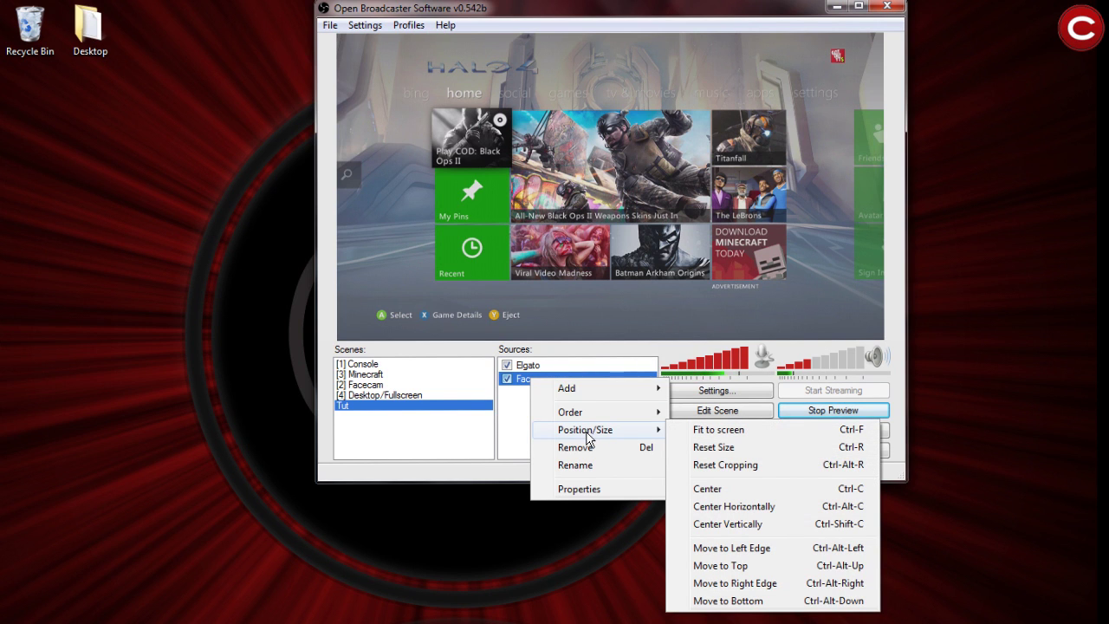
mouse_move(606, 412)
left_click(712, 413)
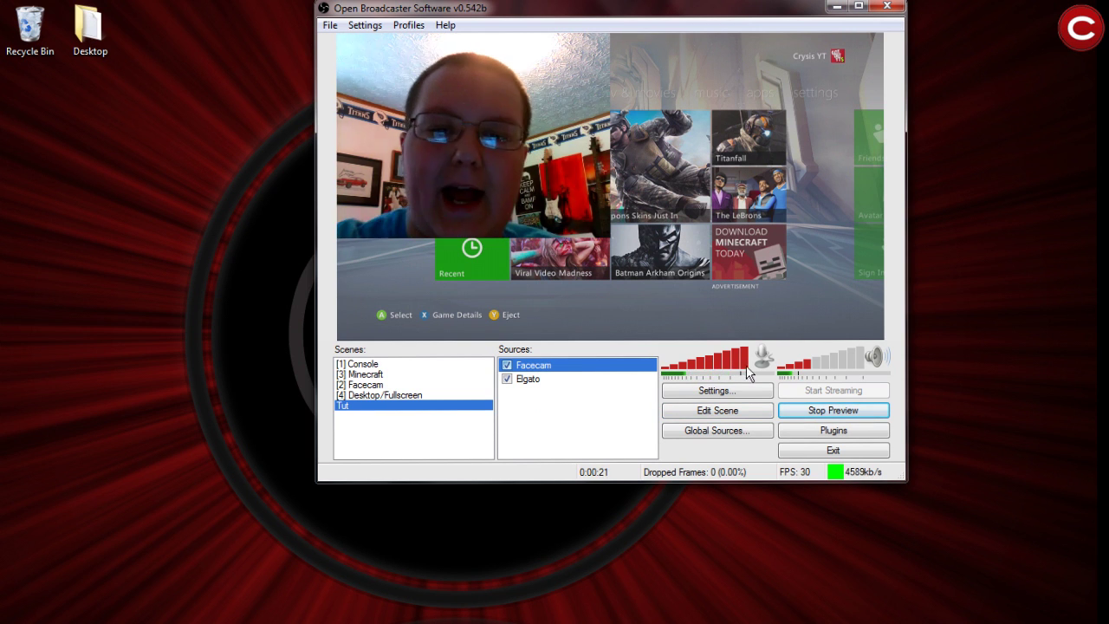
Step: In Edit Scene mode, shrink the Facecam box to a small inset in the preview's top-right corner
left_click(744, 409)
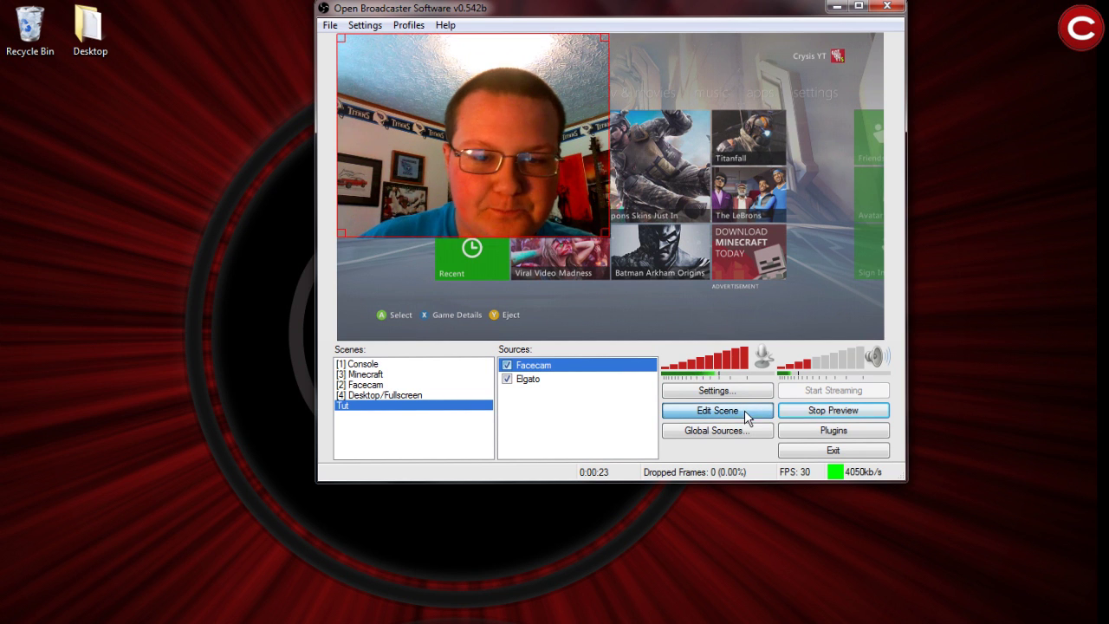
left_click_drag(601, 234, 578, 212)
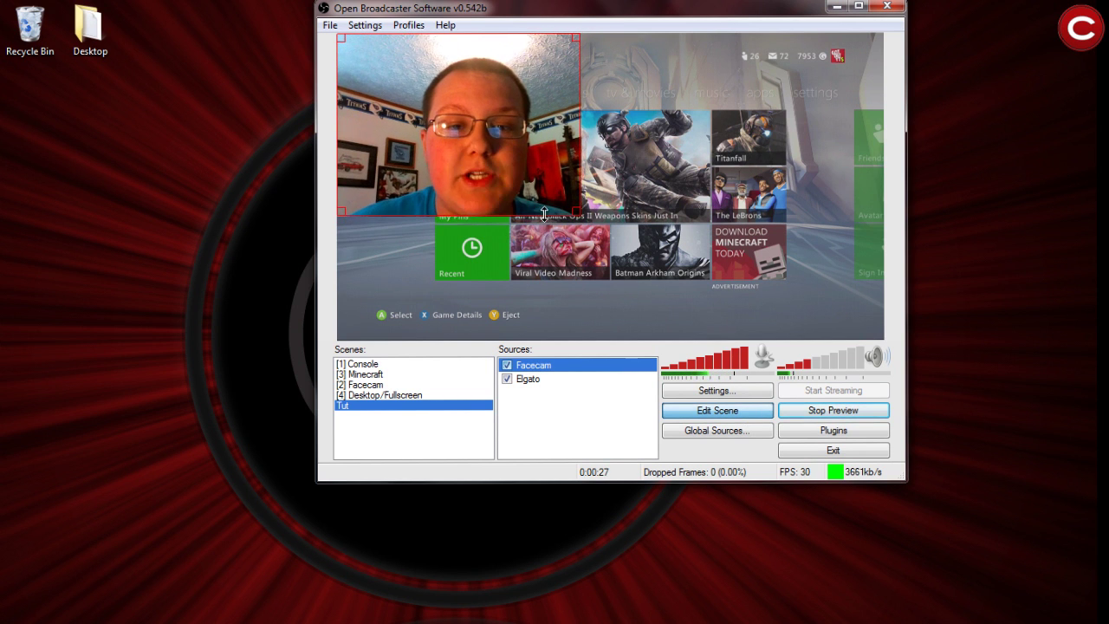
left_click(700, 409)
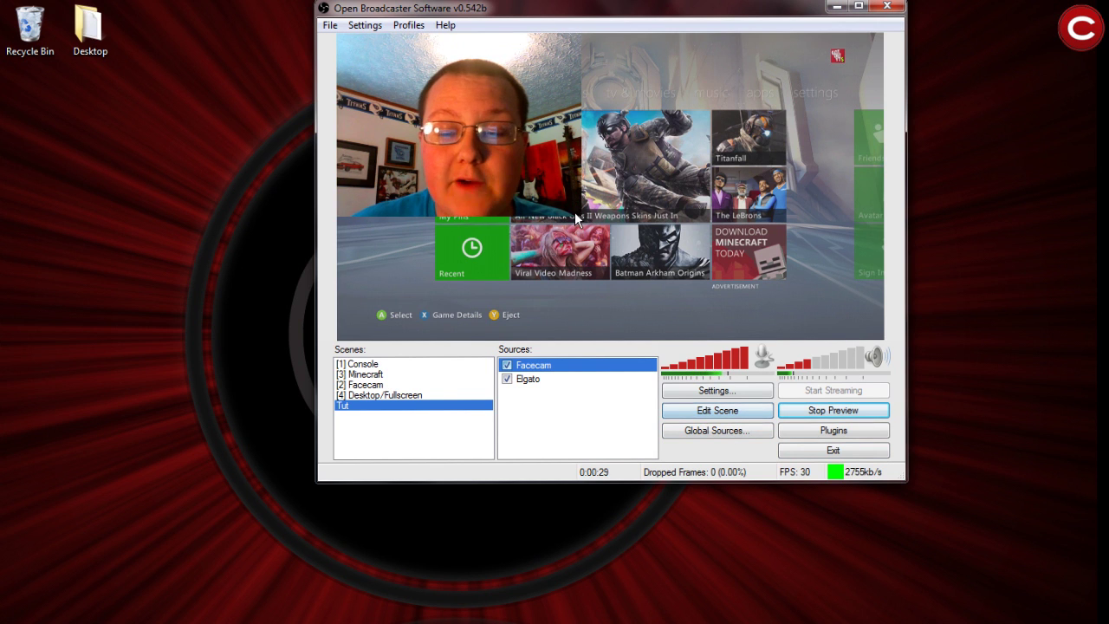
left_click(703, 411)
left_click_drag(577, 216, 441, 111)
left_click_drag(366, 60, 810, 60)
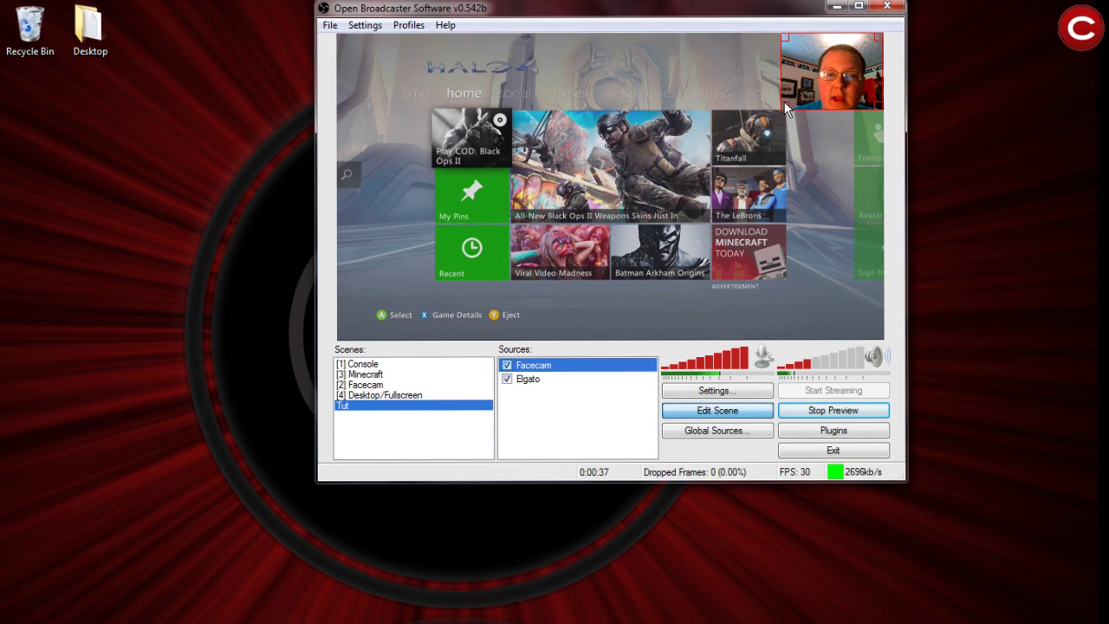
left_click_drag(784, 102, 789, 98)
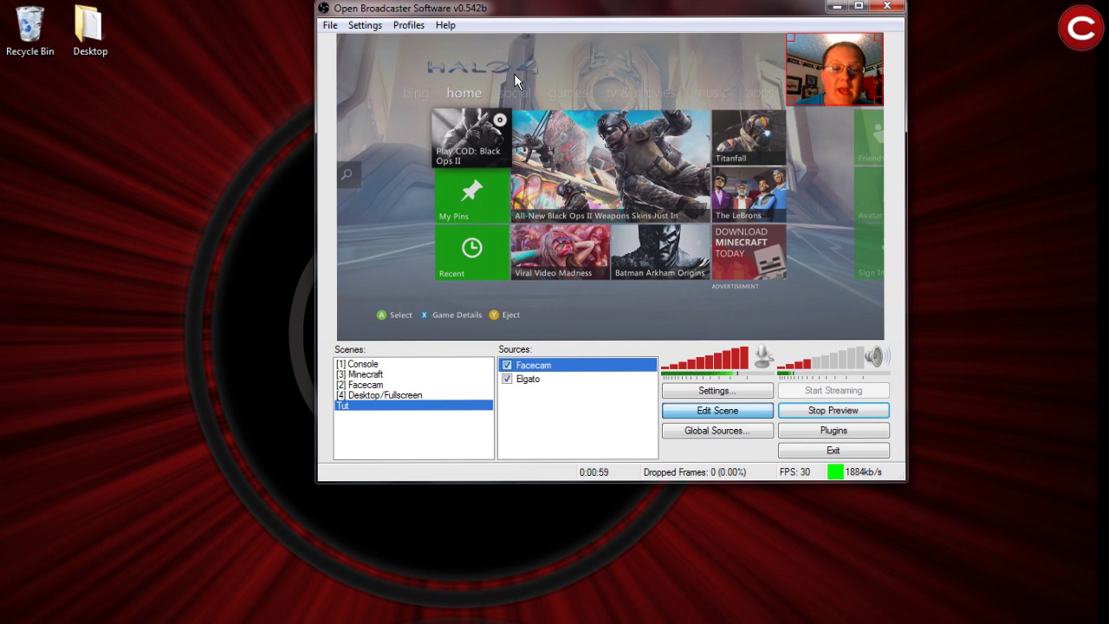
Step: Load the Twitch Console Streaming profile in the Settings window
left_click(359, 24)
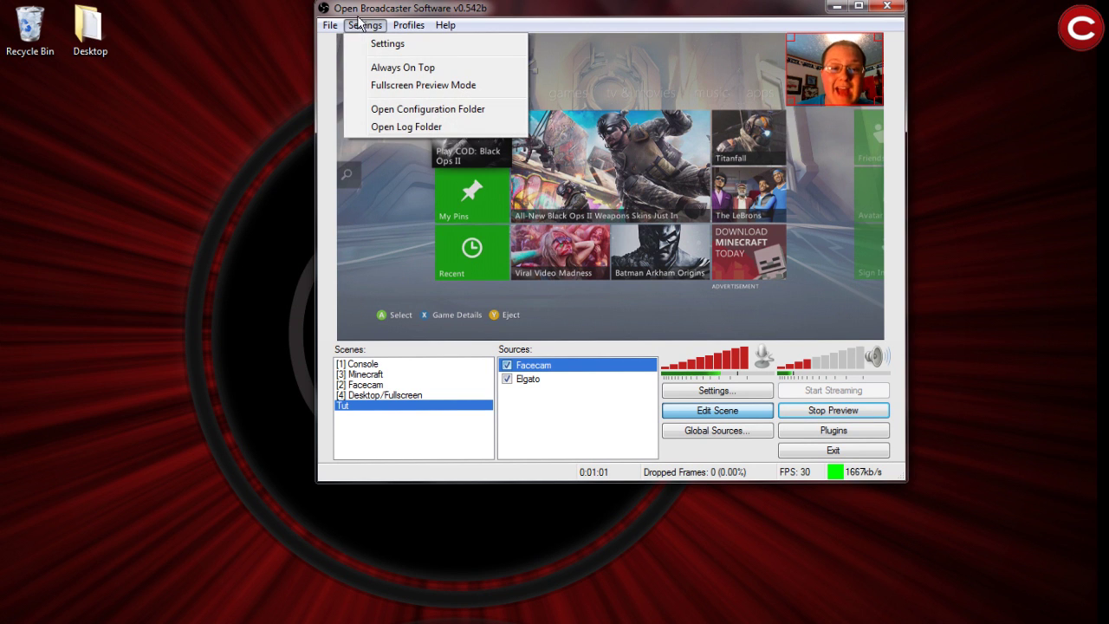
left_click(375, 45)
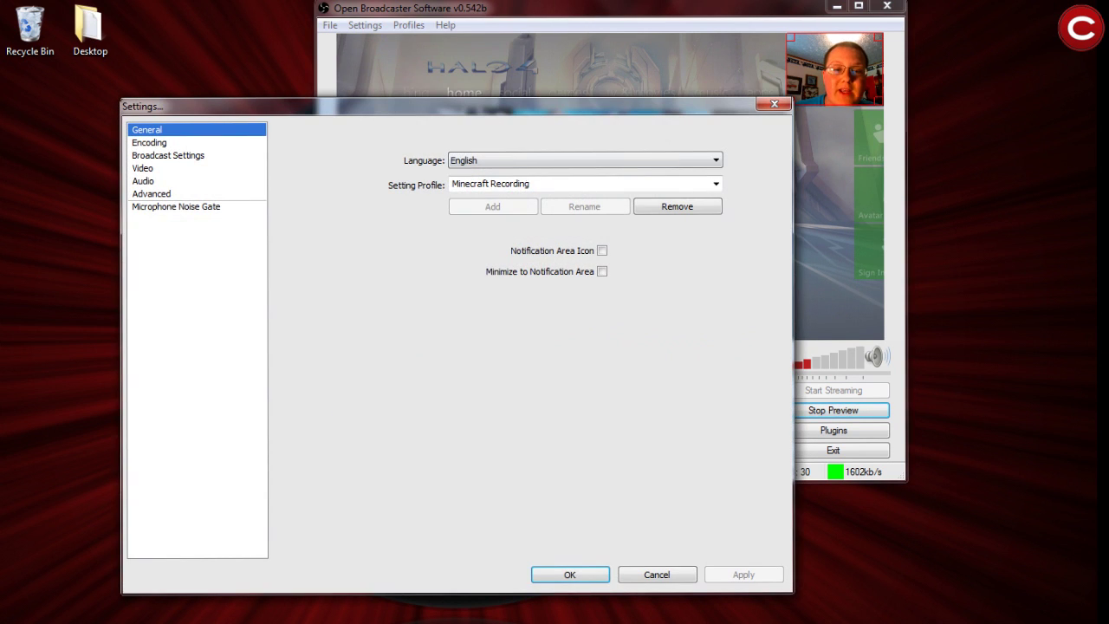
left_click(715, 183)
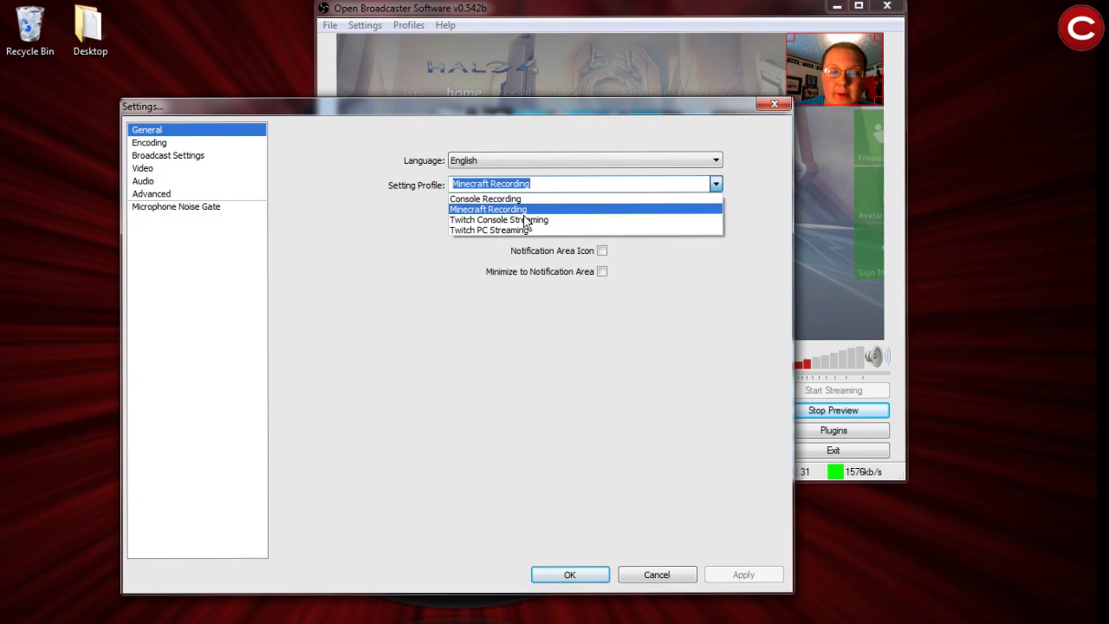
left_click(526, 220)
Step: Set encoding Max Bitrate and Buffer Size to 1600 and AAC audio bitrate to 320
left_click(151, 146)
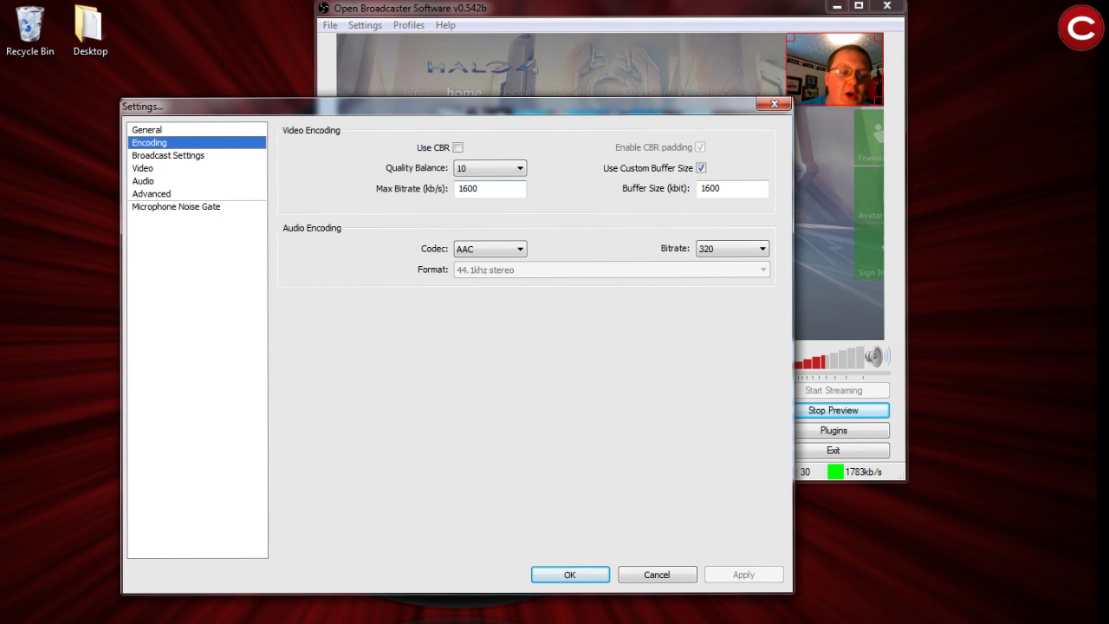
mouse_move(494, 183)
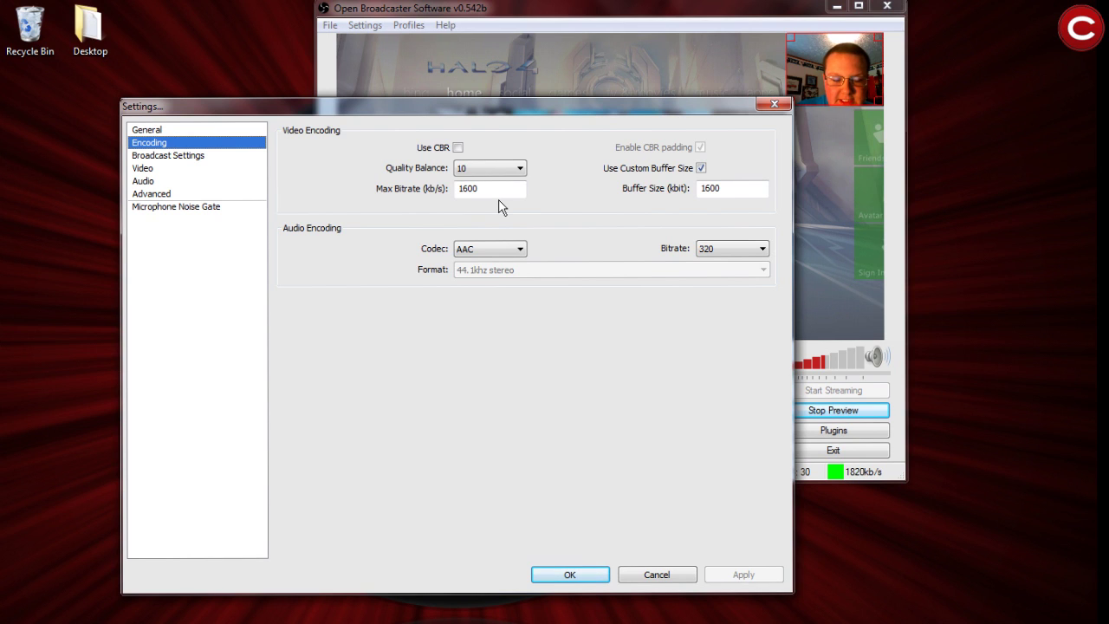
double_click(468, 188)
left_click(481, 188)
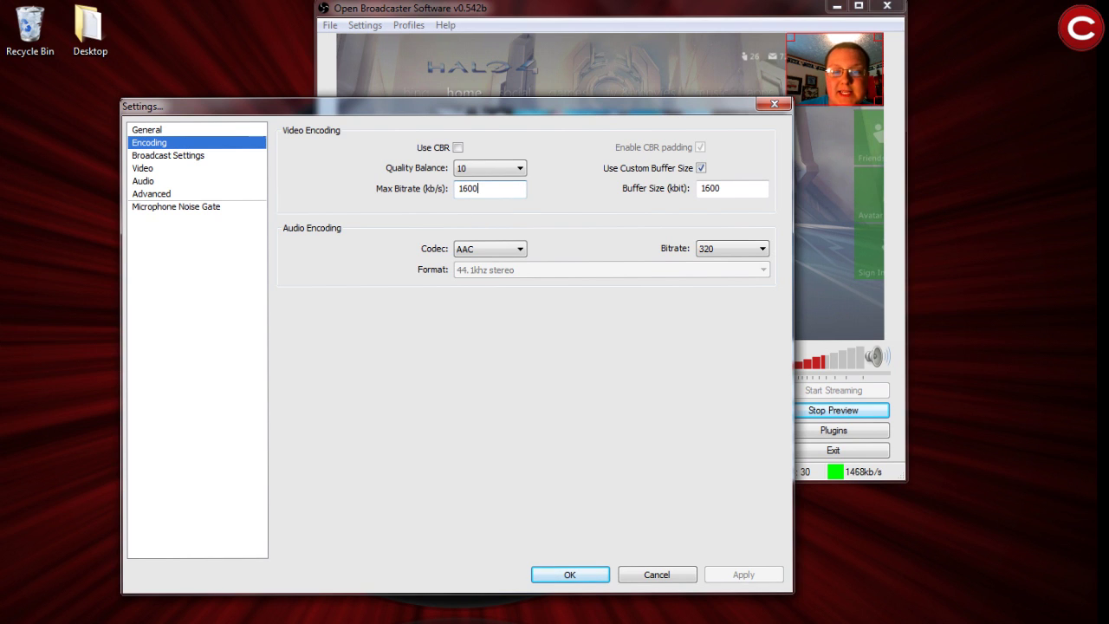
double_click(467, 188)
left_click(477, 188)
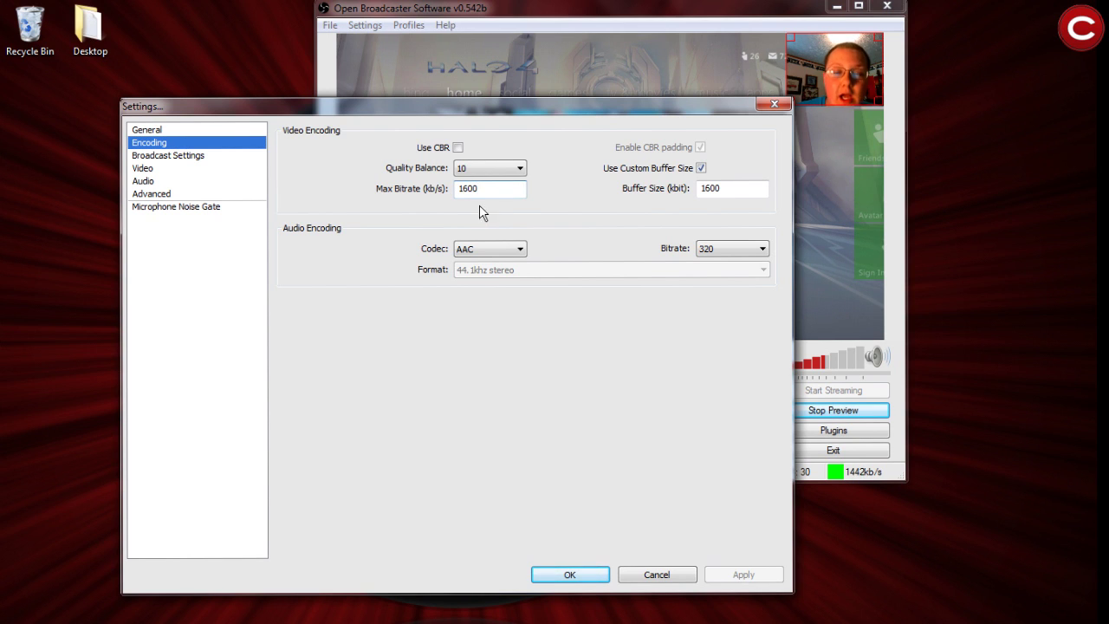
left_click_drag(479, 188, 352, 199)
double_click(703, 188)
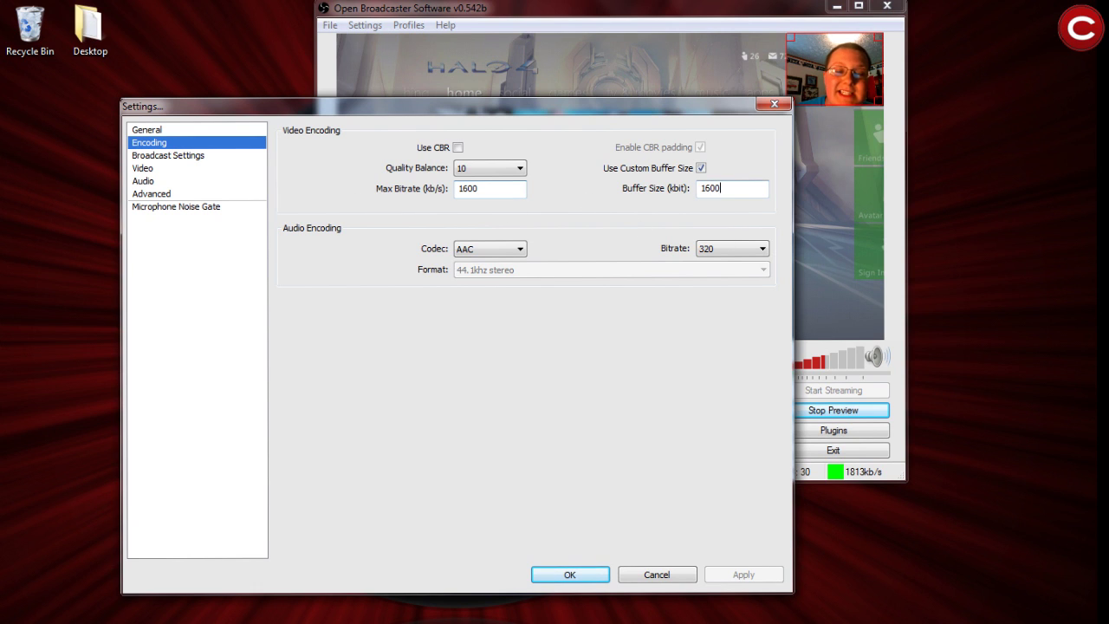
left_click(479, 188)
left_click(737, 248)
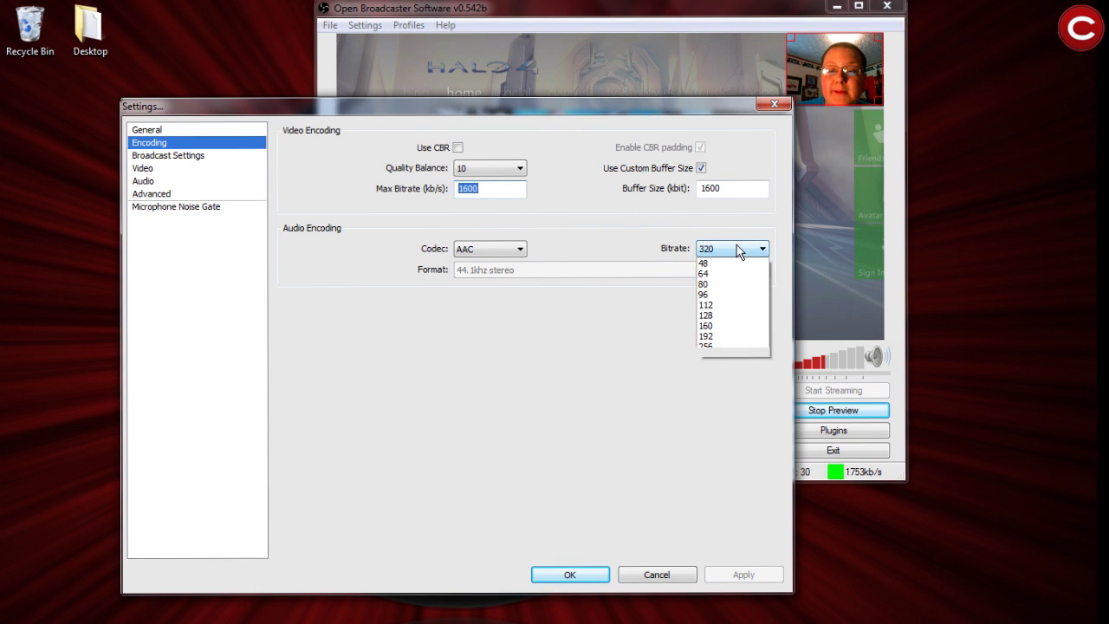
left_click(723, 356)
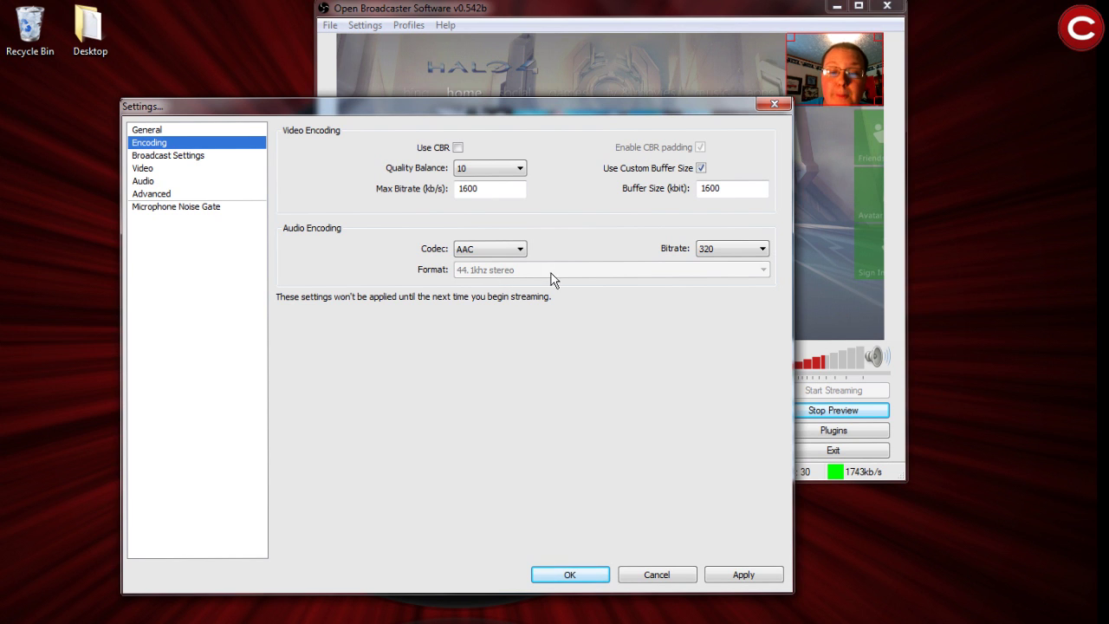
left_click(194, 170)
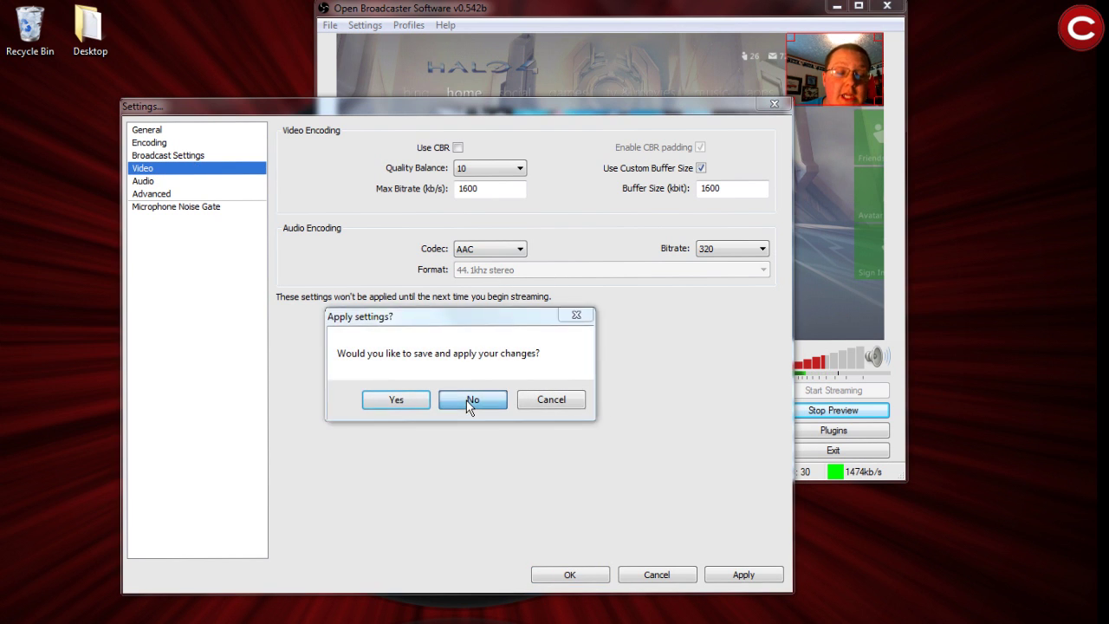
Step: Keep Live Stream mode with the Twitch / Justin.tv service and paste in the stream key
left_click(469, 399)
left_click(192, 156)
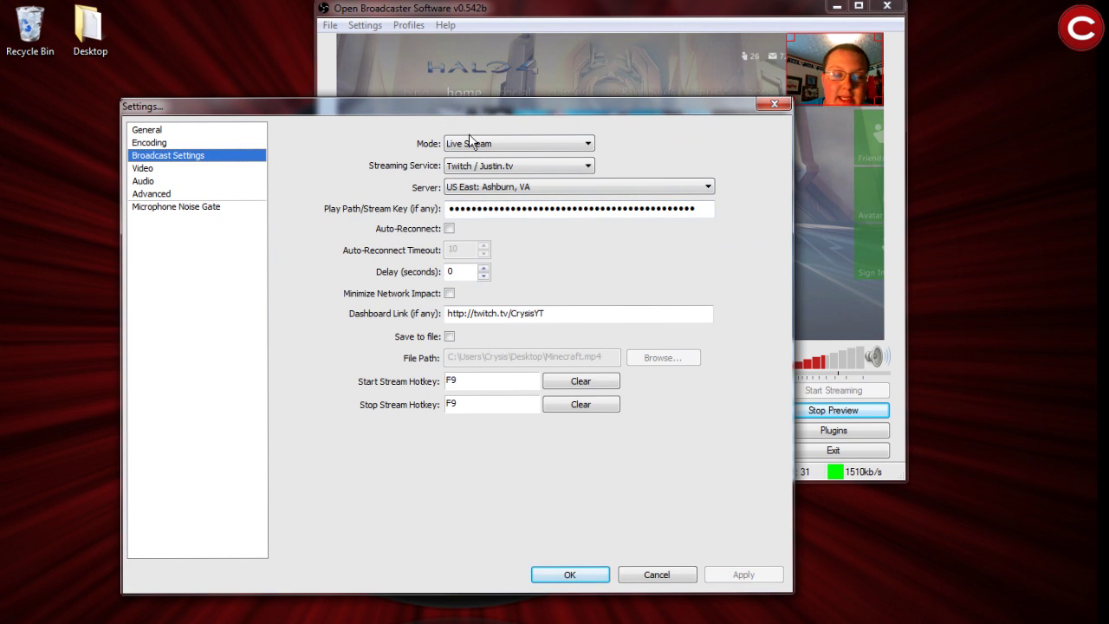
left_click(533, 144)
left_click(534, 144)
left_click(531, 169)
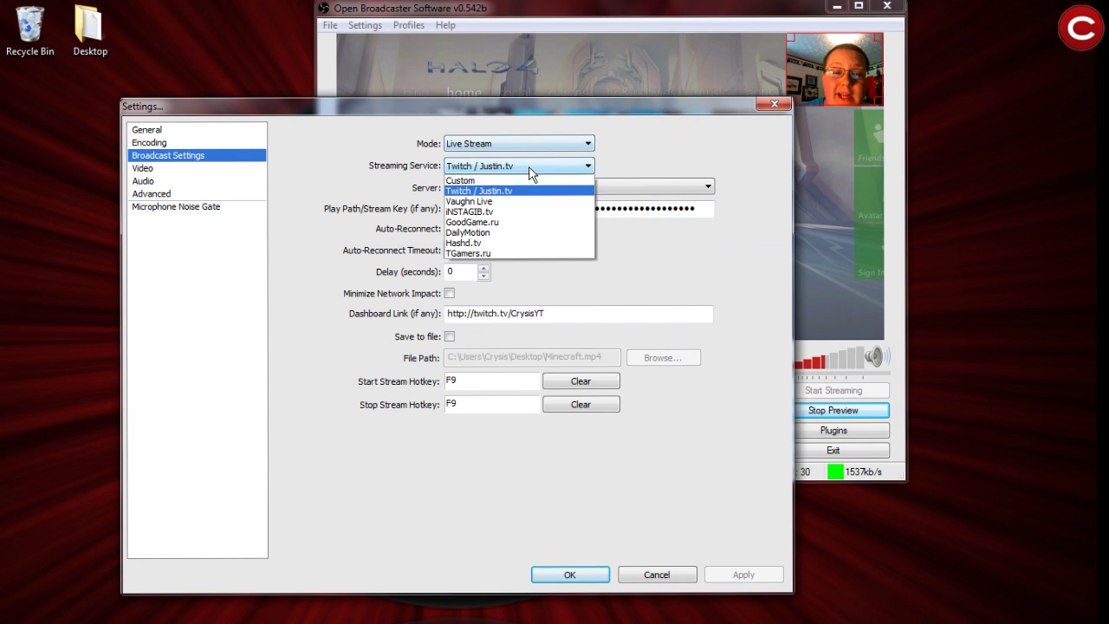
left_click(529, 168)
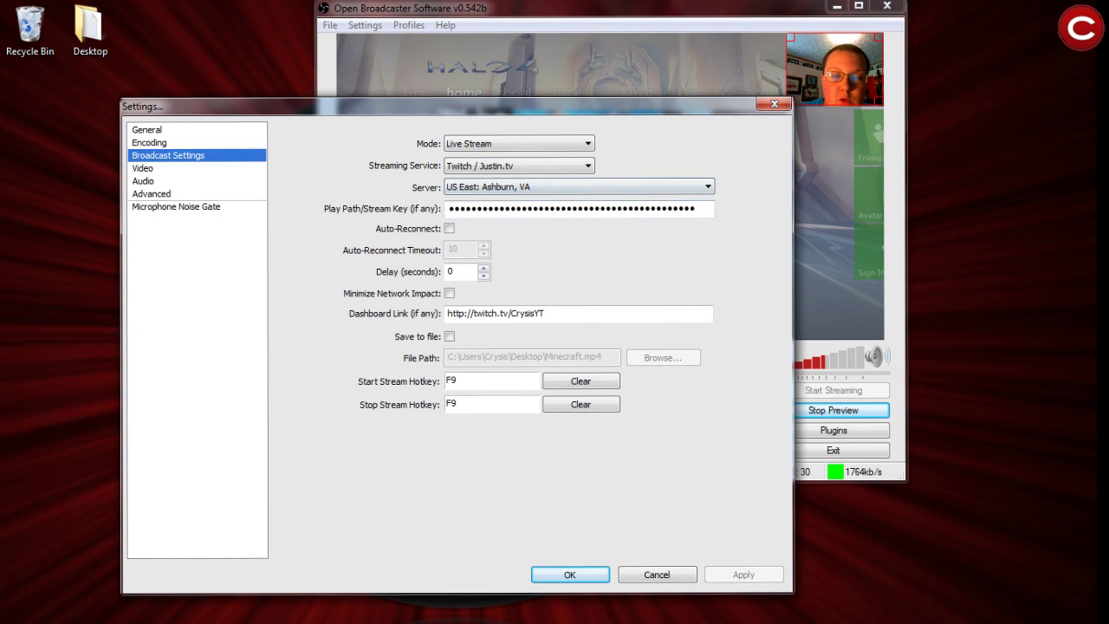
double_click(572, 208)
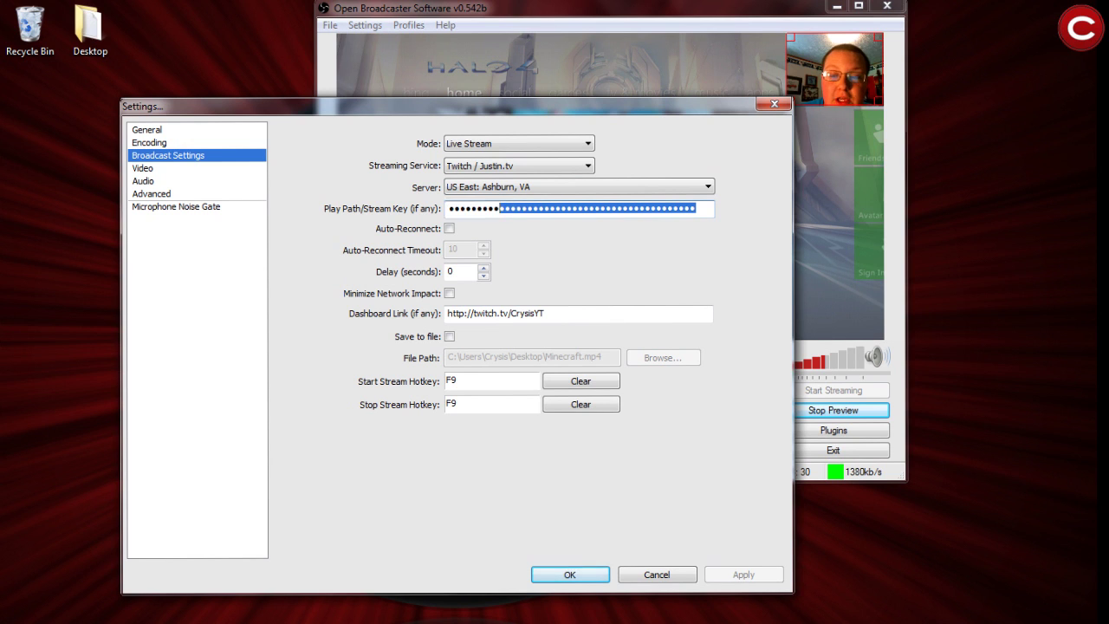
key("ctrl+v")
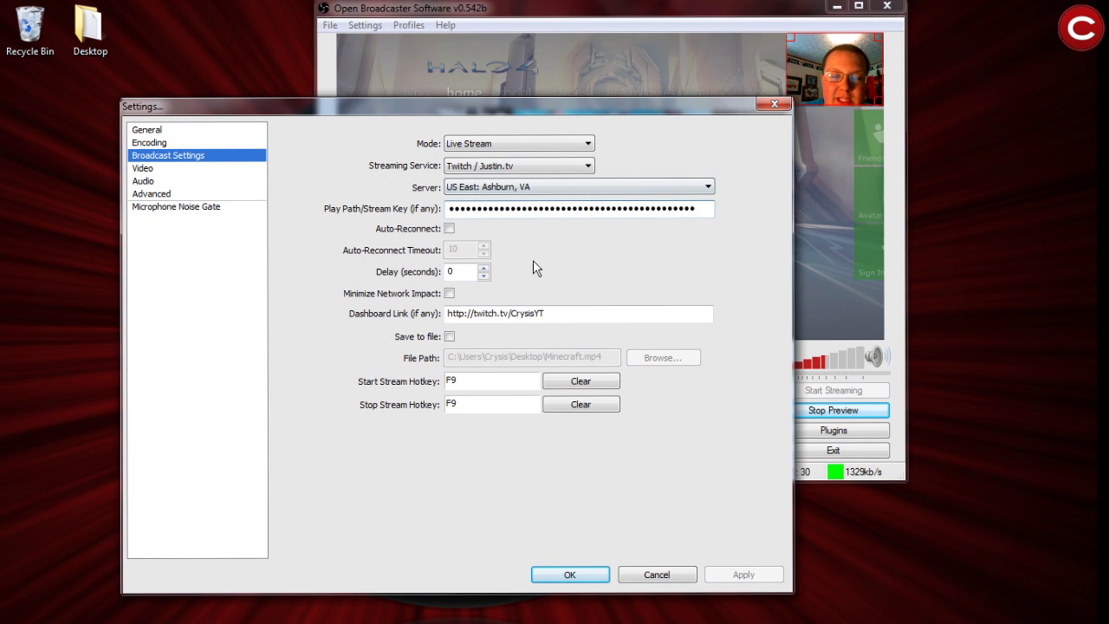
Step: Keep US East: Ashburn, VA as the server and leave the dashboard link unchanged
left_click(593, 192)
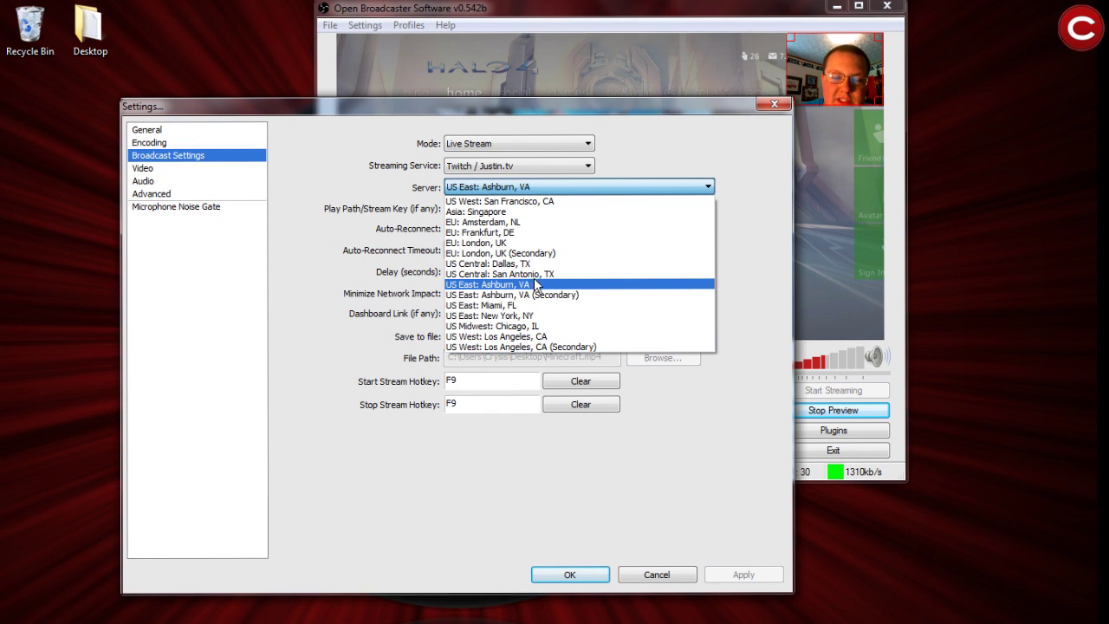
left_click(546, 284)
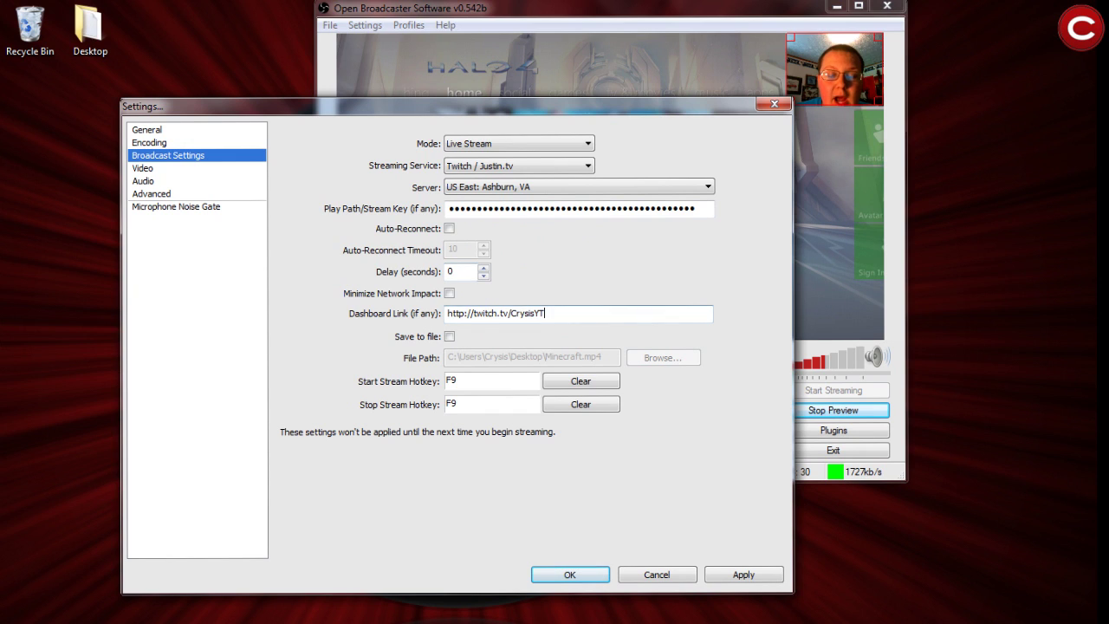
mouse_move(546, 312)
left_mouse_down()
mouse_move(446, 313)
mouse_move(545, 313)
left_mouse_up()
type("rabbitfrom8mileTV")
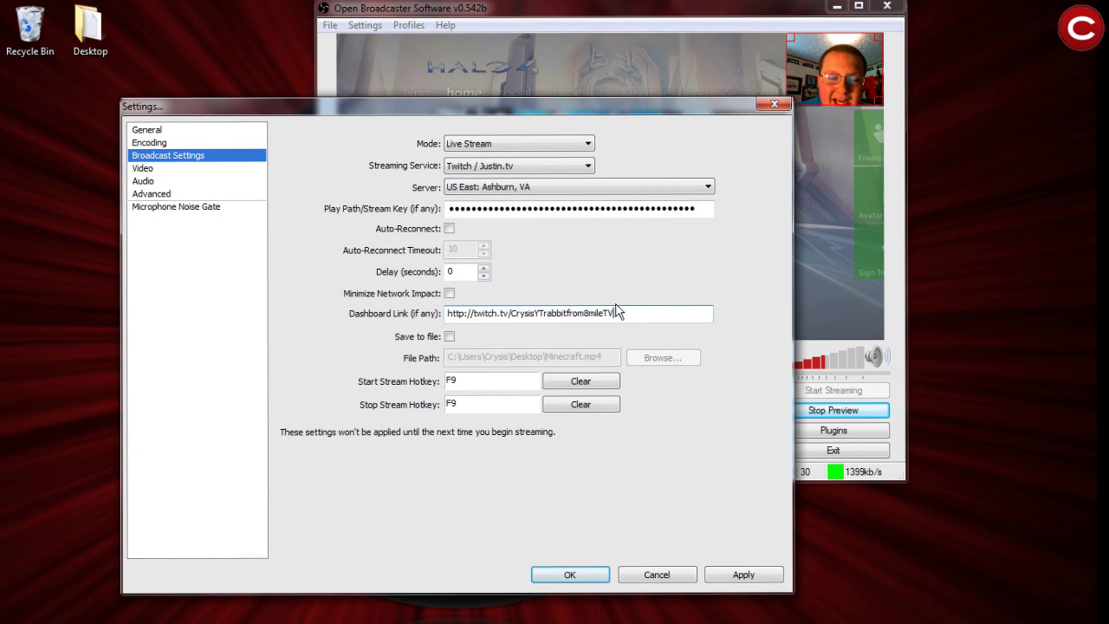
key("ctrl+z")
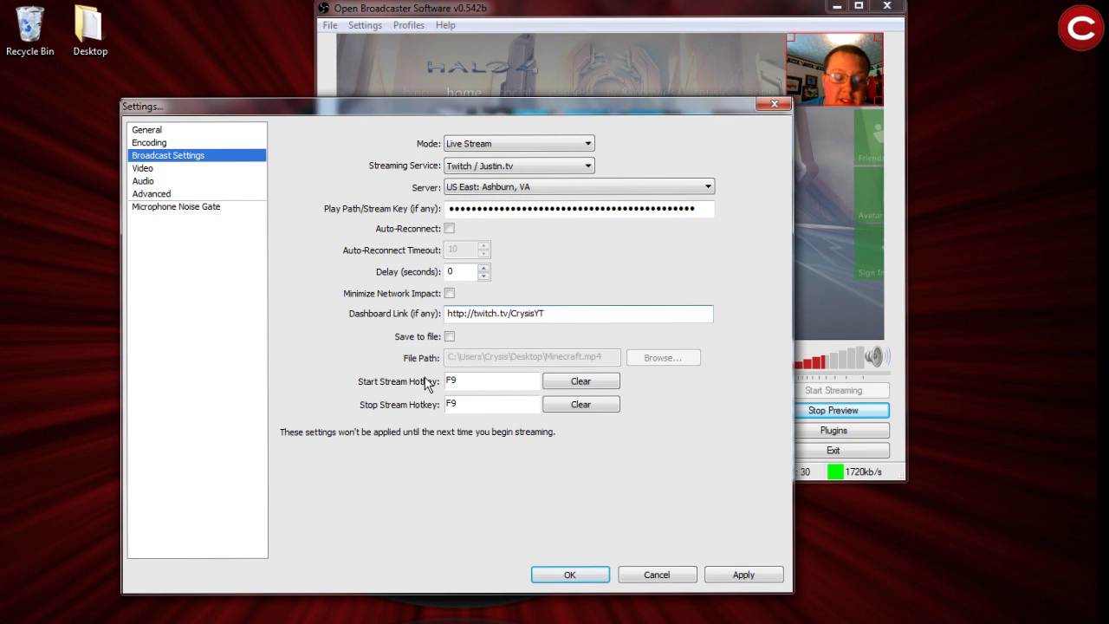
left_click(139, 168)
left_click(473, 399)
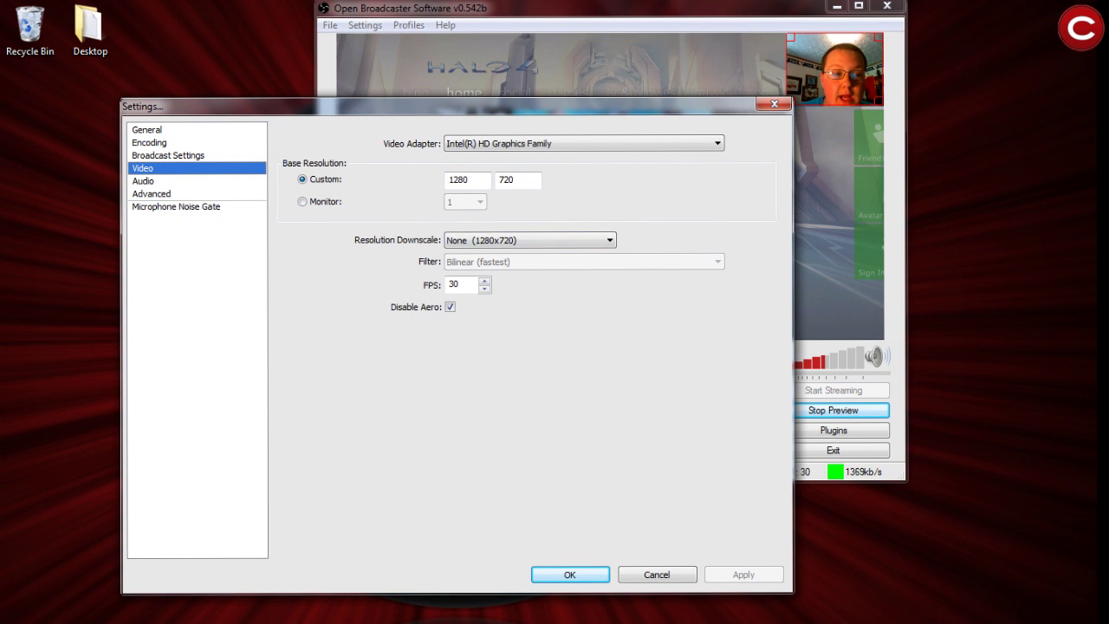
Step: Choose None (1280x720) for Resolution Downscale, then go to Audio without applying changes
left_click(511, 239)
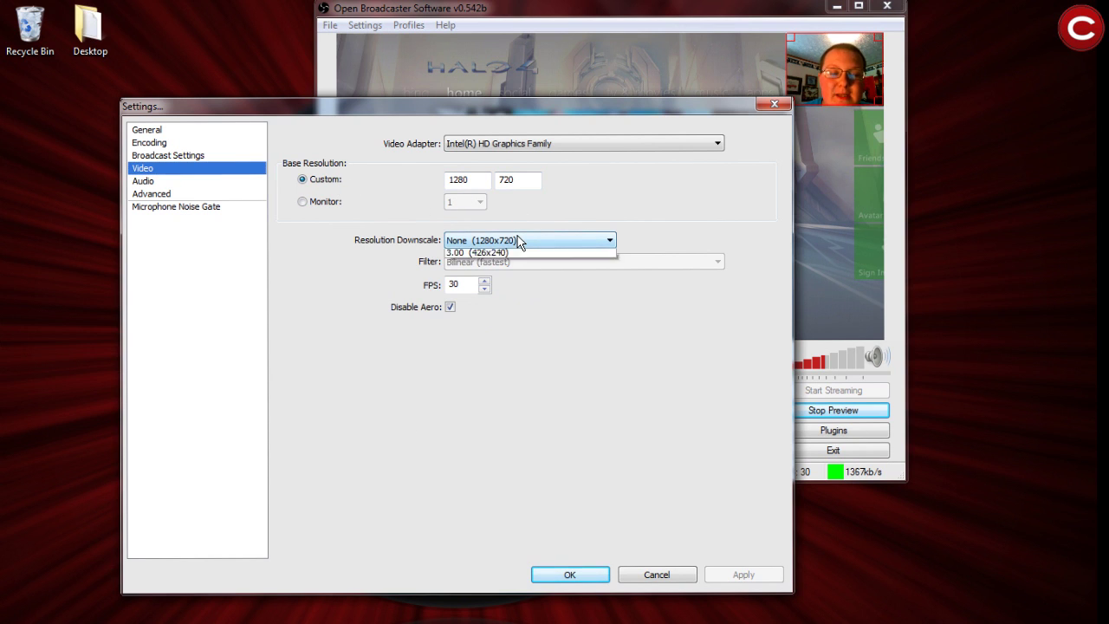
left_click(502, 252)
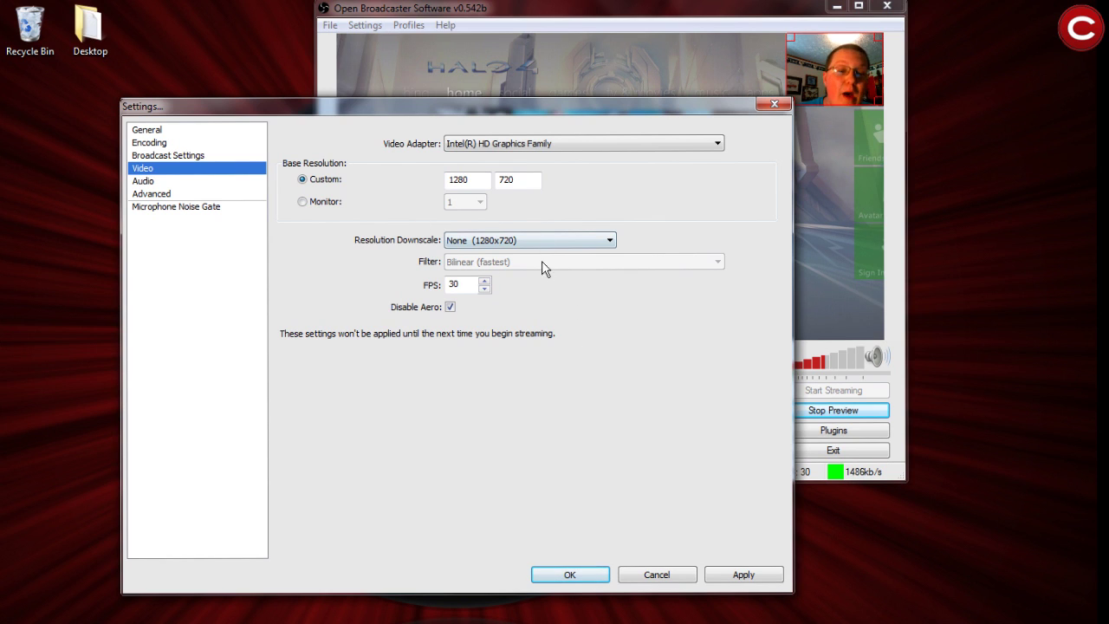
left_click(164, 180)
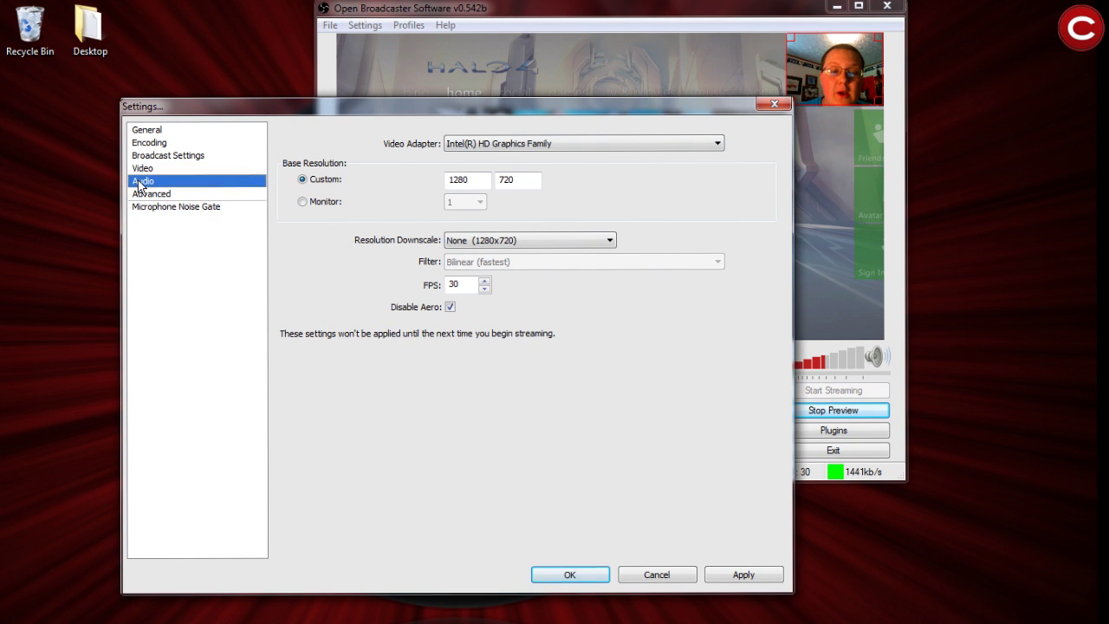
left_click(493, 403)
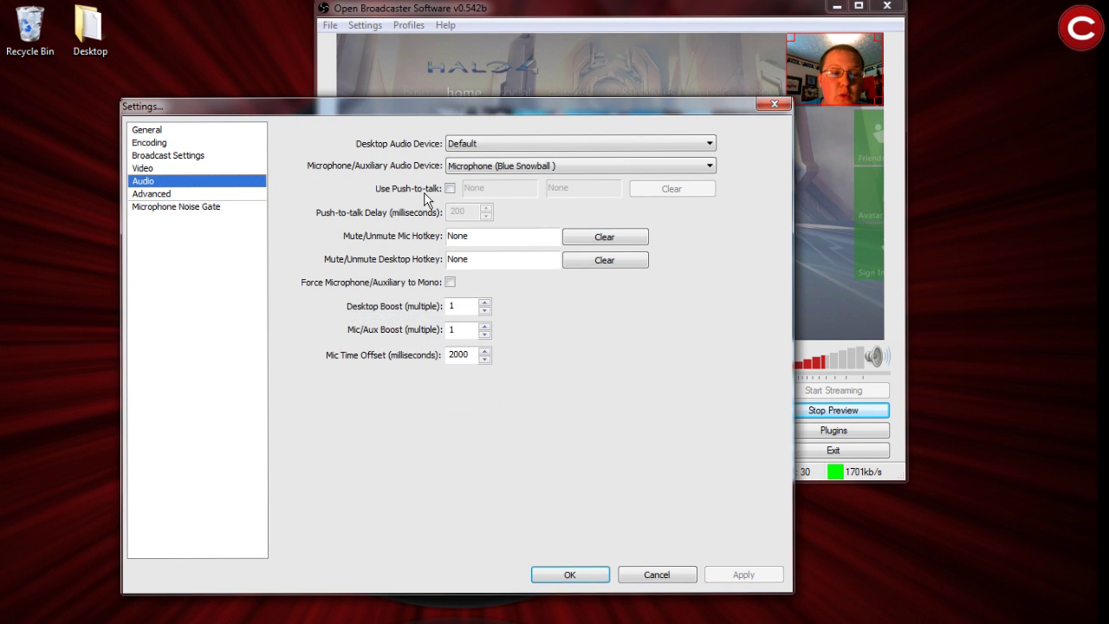
Step: Keep Default desktop audio, Blue Snowball microphone and the 2000 ms mic time offset
left_click(525, 146)
left_click(524, 146)
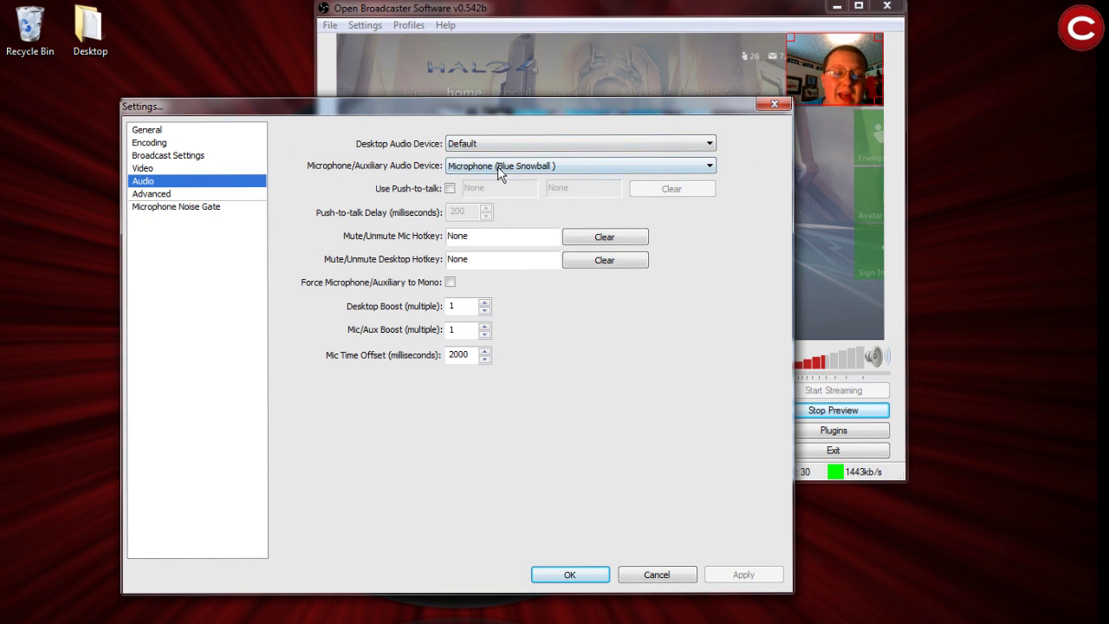
left_click(498, 166)
left_click(498, 165)
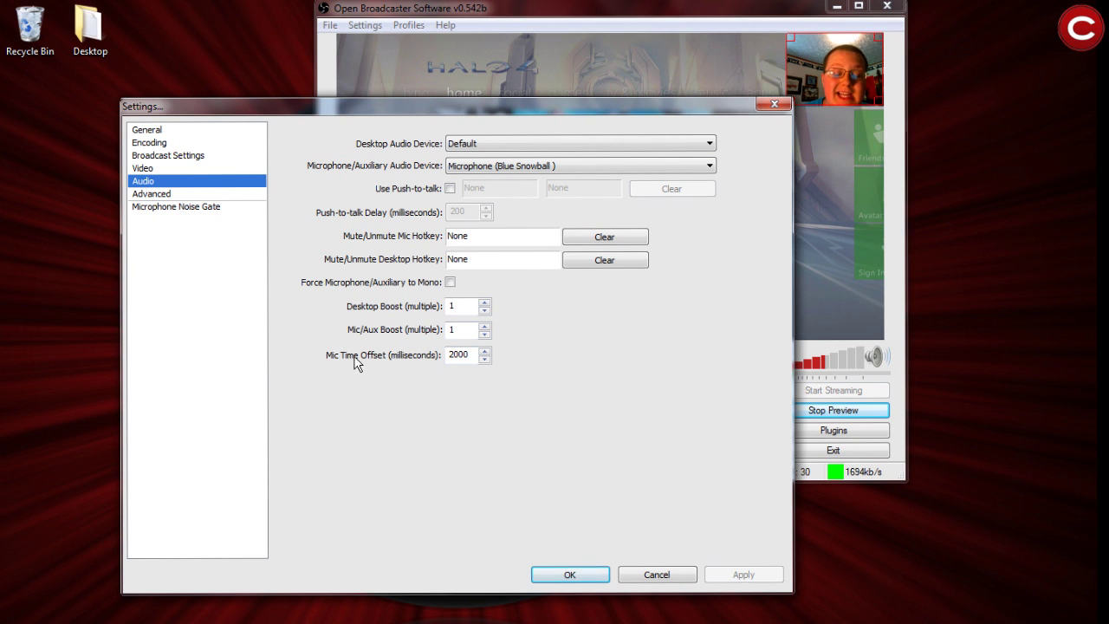
left_click(453, 353)
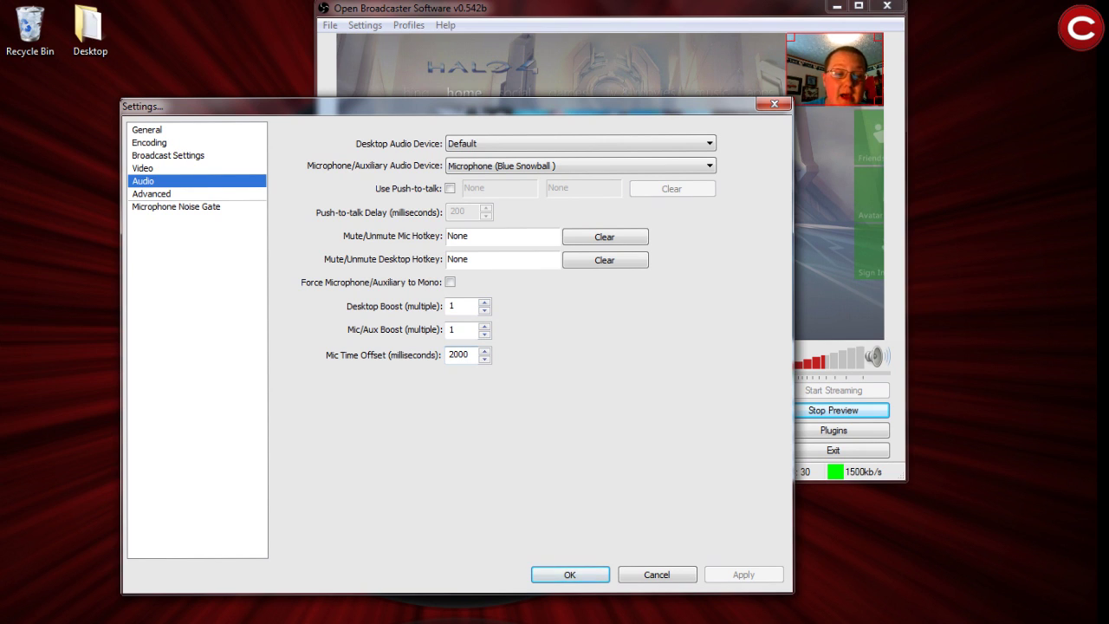
Step: Review the Advanced, Microphone Noise Gate and General pages, then cancel out of Settings
left_click(199, 193)
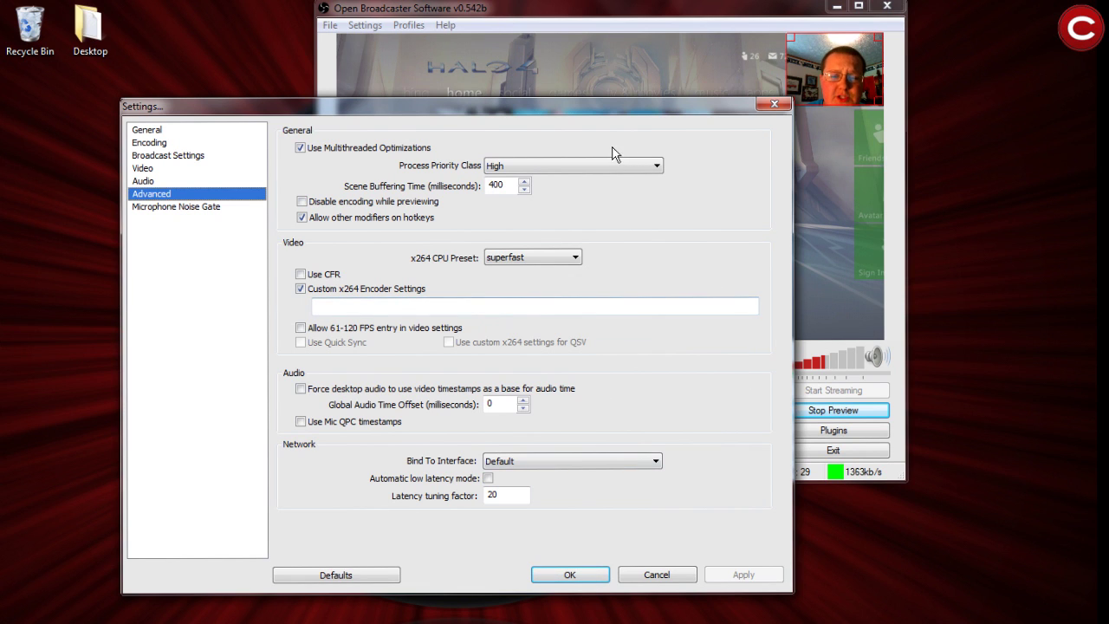
left_click(171, 207)
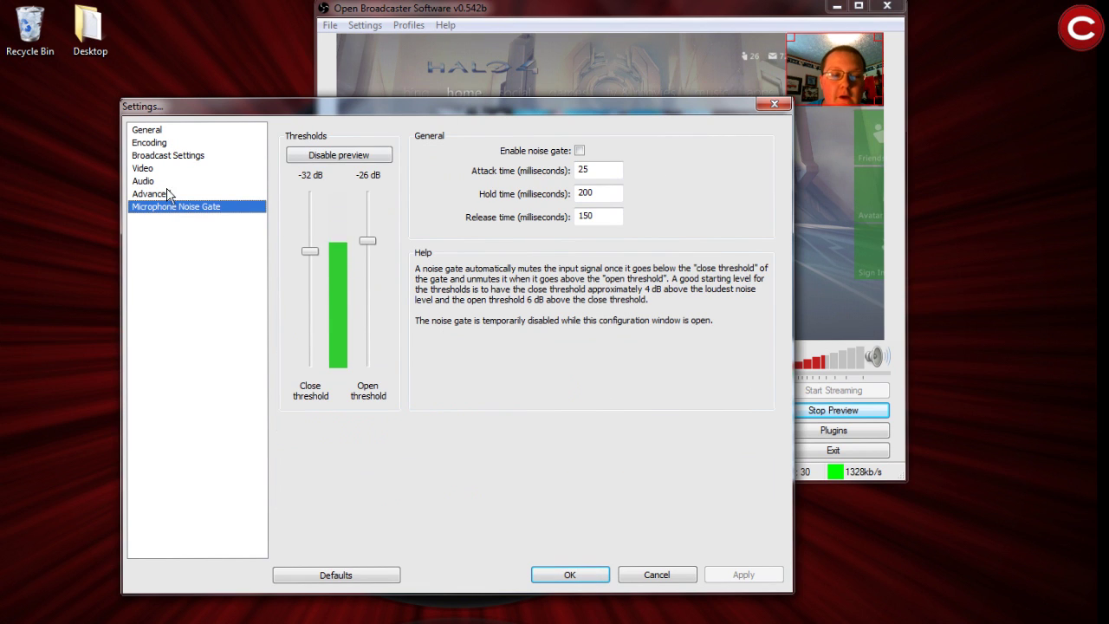
left_click(170, 128)
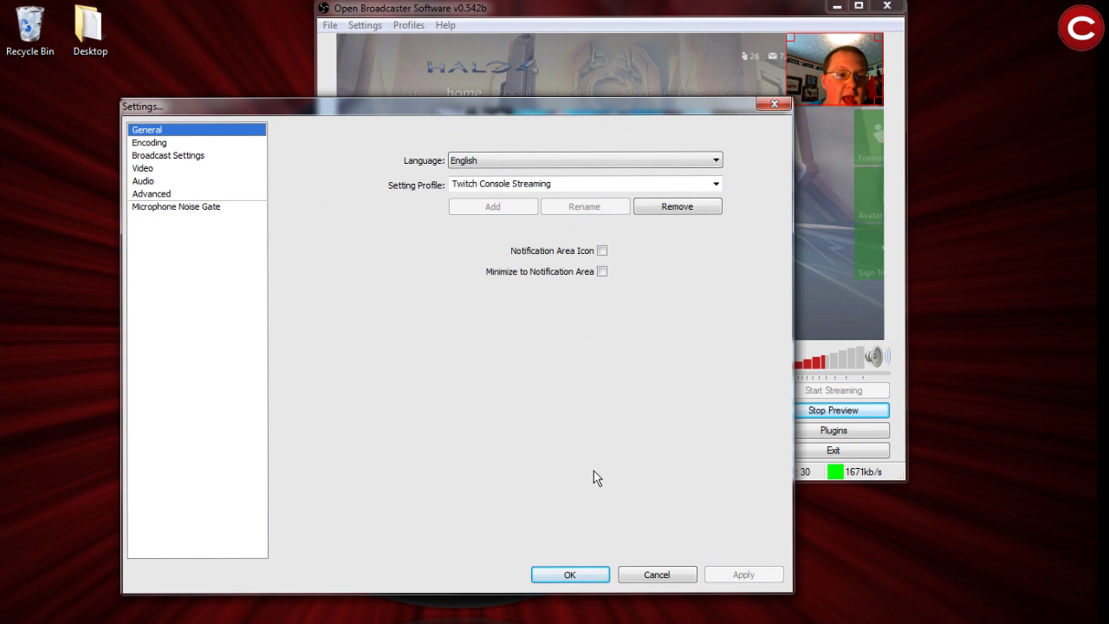
left_click(662, 577)
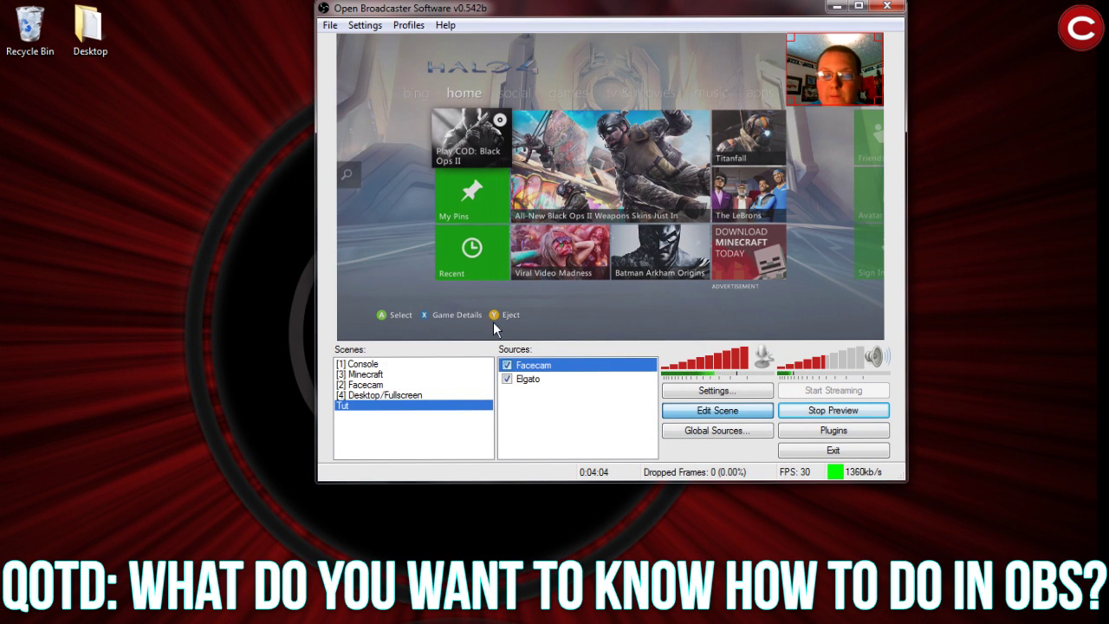
Step: Preview the [2] Facecam scene's subscribe overlay, briefly passing through [4] Desktop/Fullscreen
left_click(439, 385)
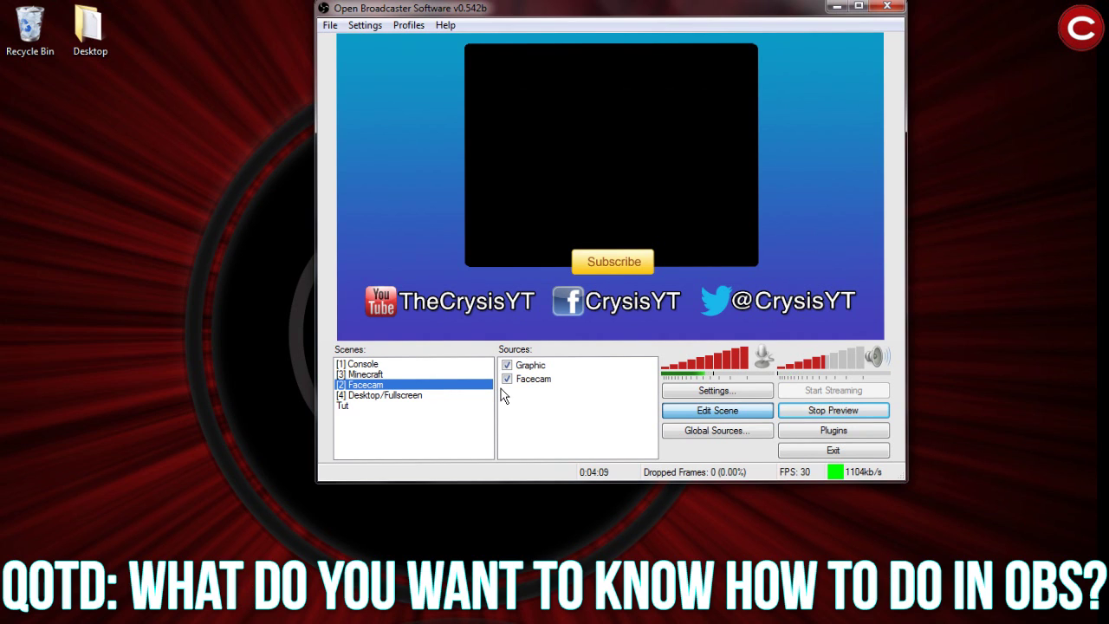
left_click(365, 397)
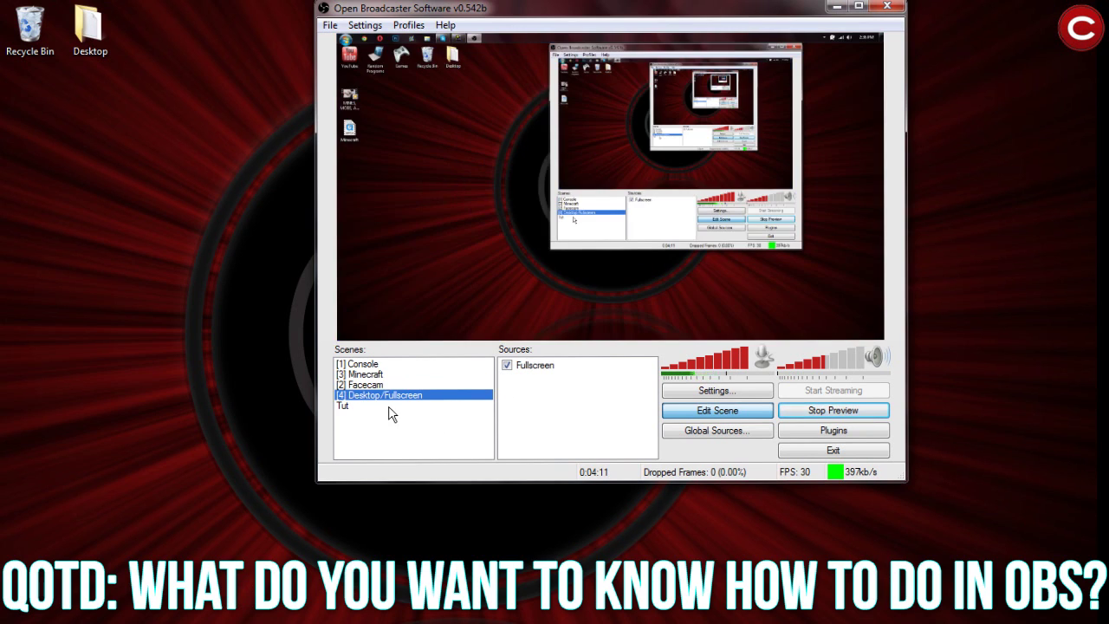
left_click(383, 386)
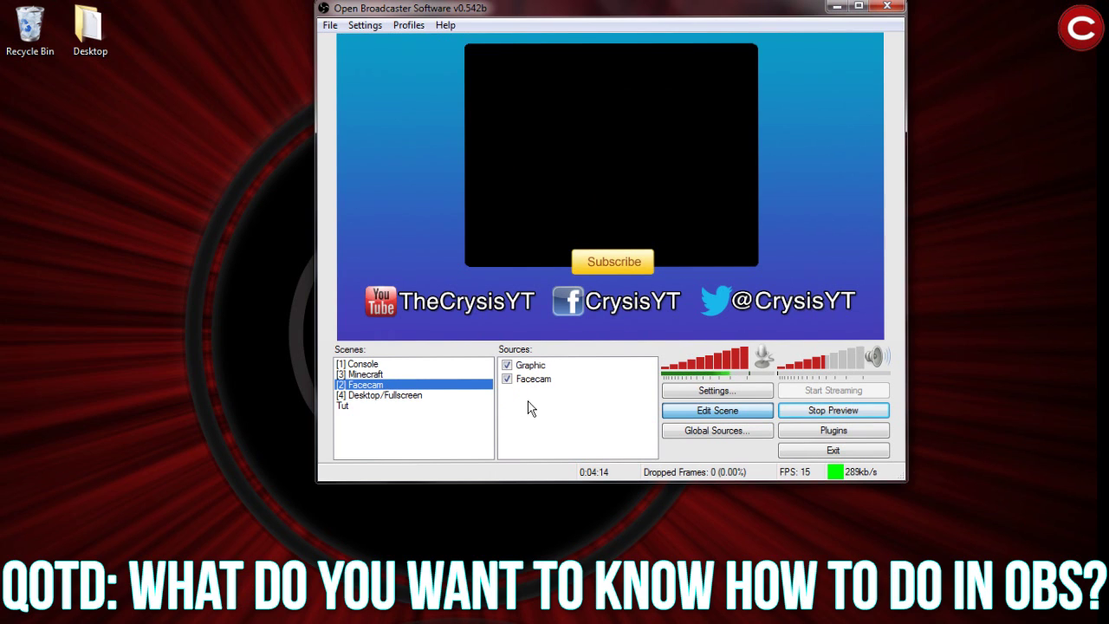